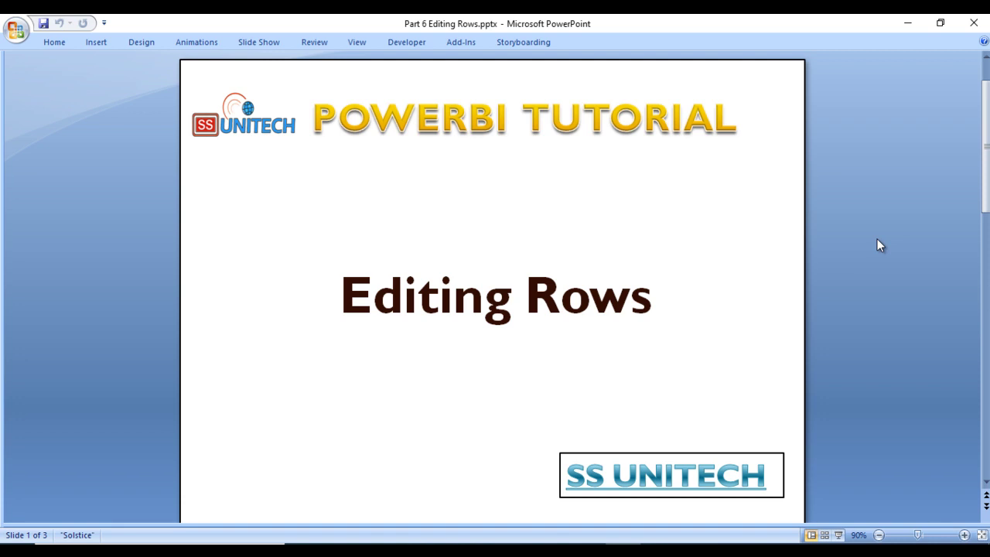
Step: Review the list of row-editing topics, switch to the Power Query Editor and look at the UK and AUS queries
{"action": "scroll", "coordinate": [878, 239], "scroll_direction": "down", "scroll_amount": 1}
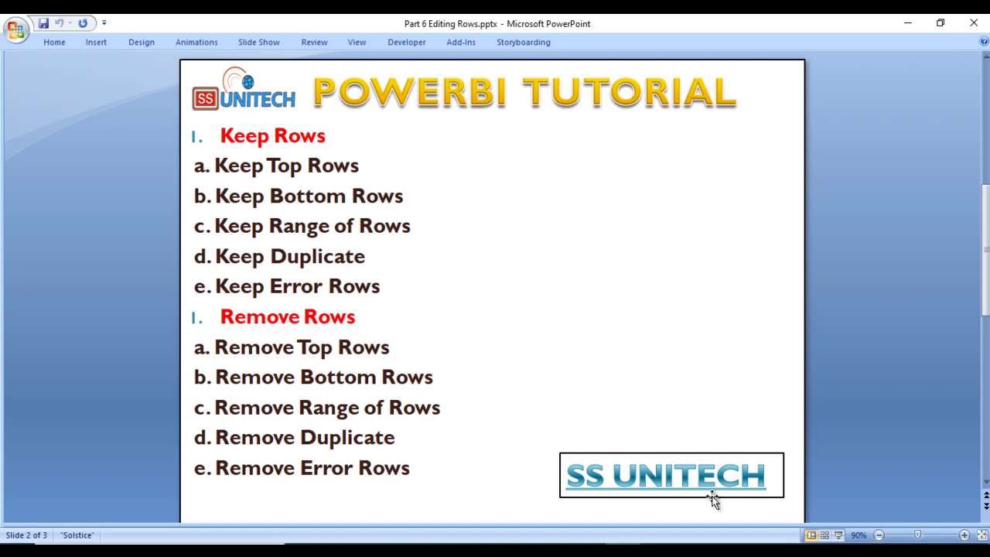
{"action": "left_click", "coordinate": [658, 551]}
{"action": "left_click", "coordinate": [735, 481]}
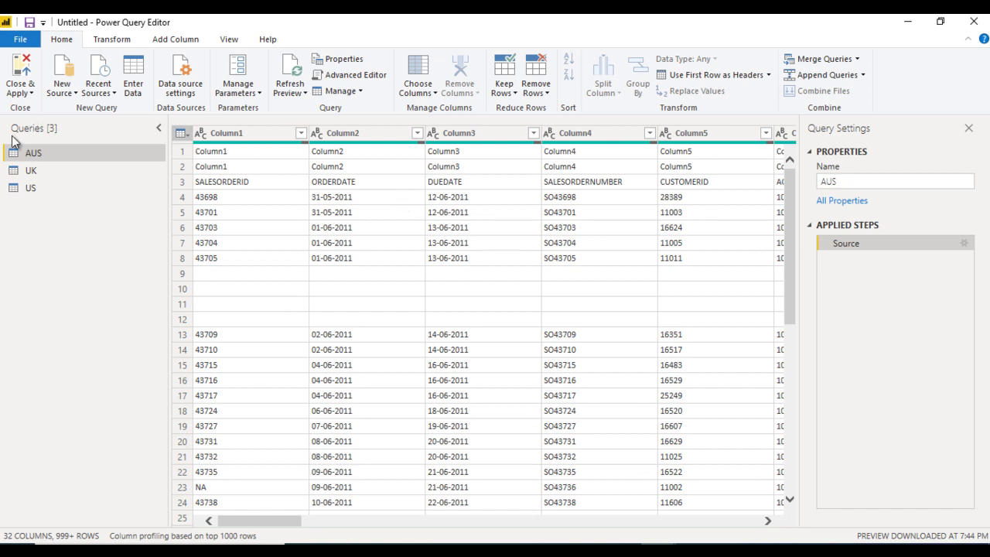
{"action": "left_click", "coordinate": [51, 168]}
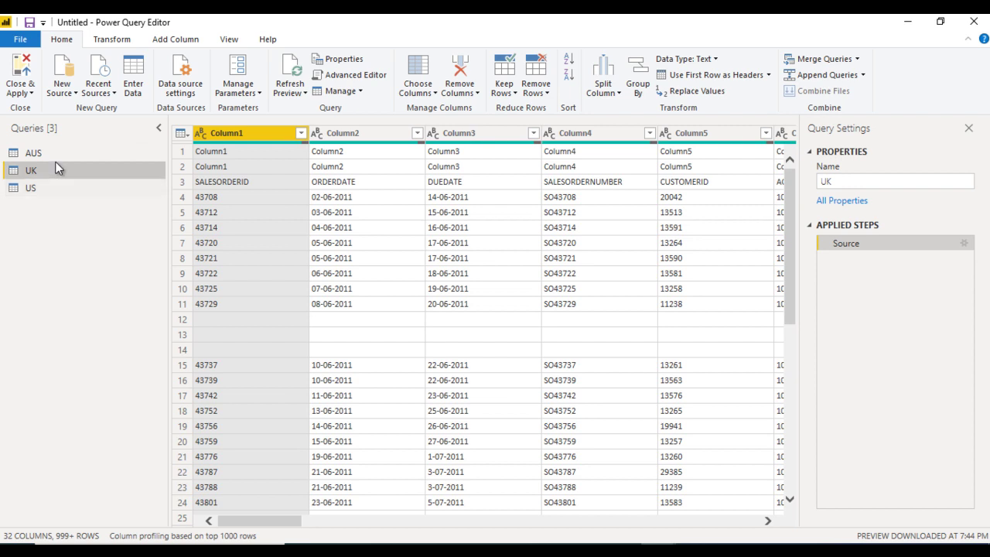
{"action": "left_click", "coordinate": [52, 153]}
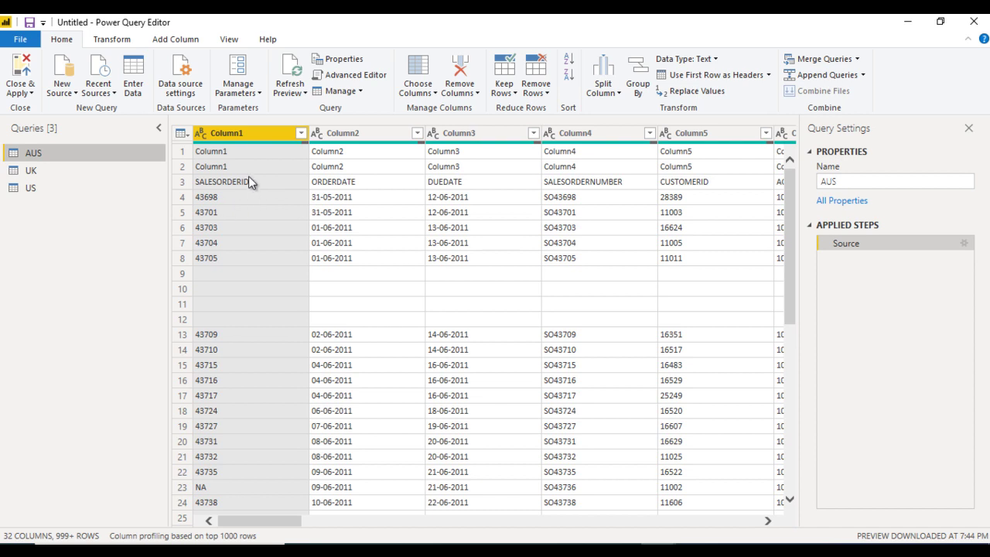
Step: Examine the first two rows of the AUS query for placeholder column names repeated above the real headings
{"action": "left_click", "coordinate": [234, 157]}
{"action": "left_click", "coordinate": [236, 164]}
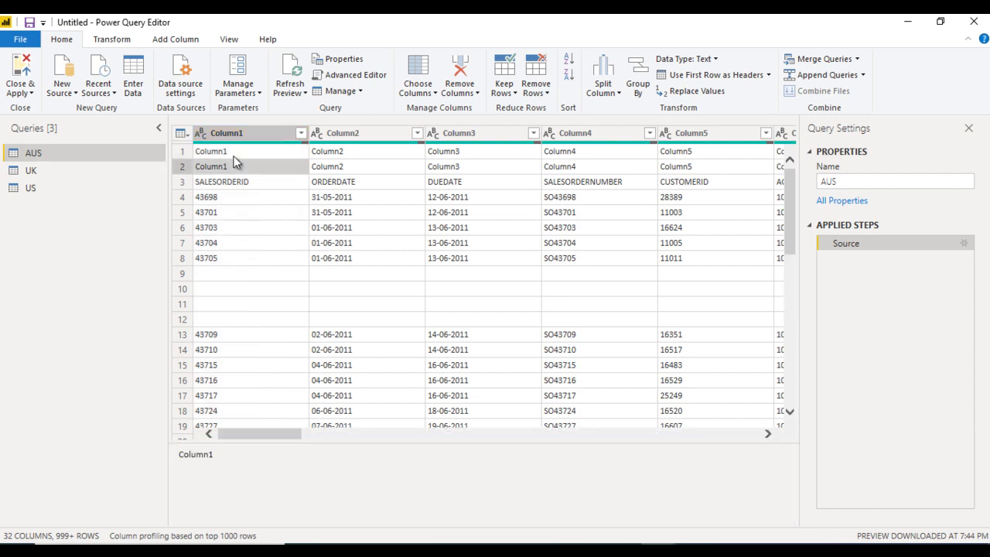
{"action": "left_click", "coordinate": [235, 157]}
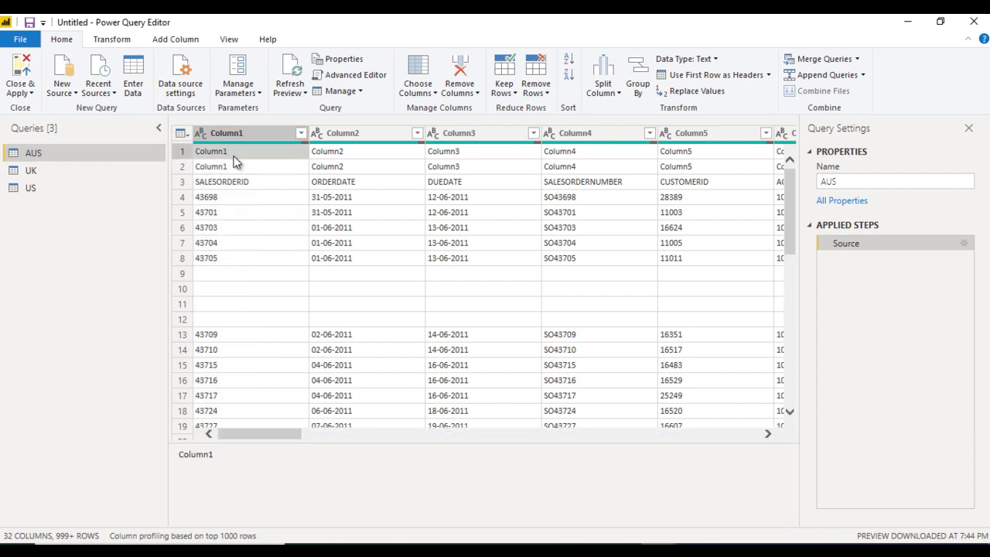
{"action": "key", "text": "Right"}
{"action": "key", "text": "Right"}
{"action": "key", "text": "Left"}
{"action": "key", "text": "Left"}
{"action": "key", "text": "Left"}
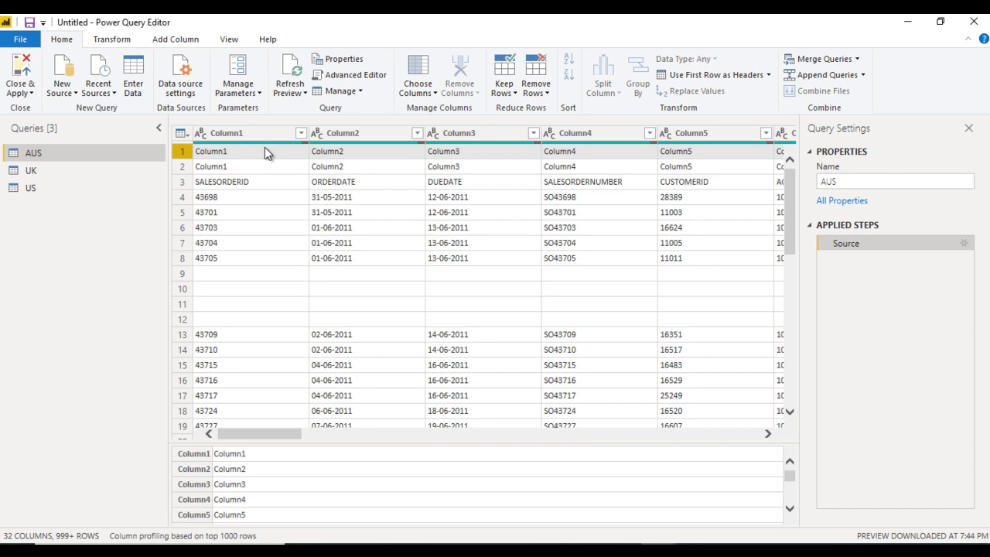
{"action": "left_click", "coordinate": [264, 152]}
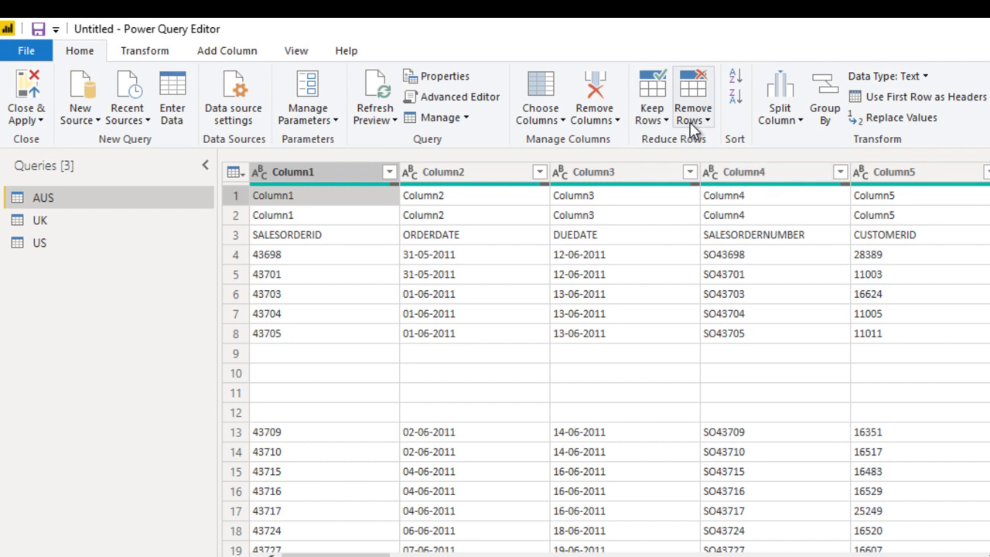
Step: Try out removing the top 2 rows from the AUS query and delete the resulting applied step
{"action": "left_click", "coordinate": [661, 118]}
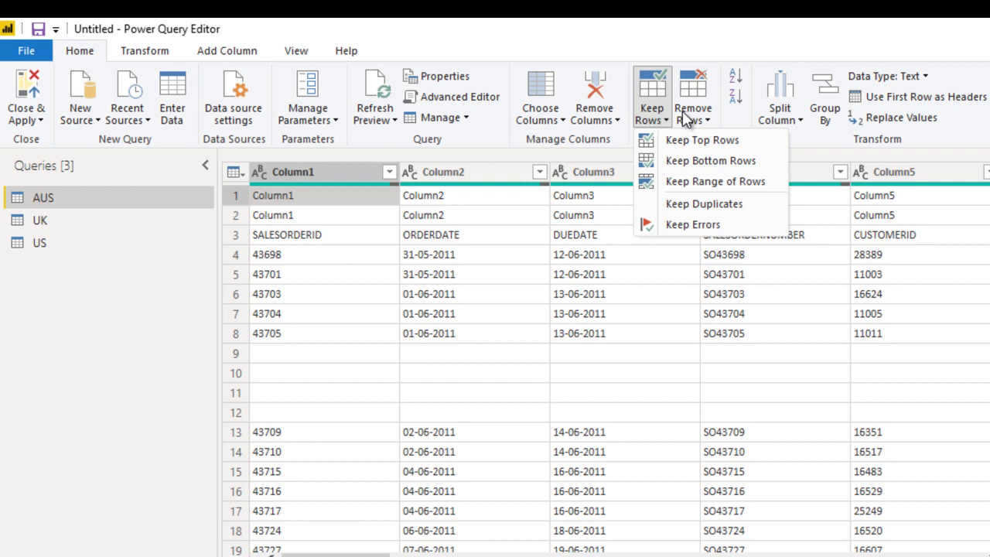
{"action": "left_click", "coordinate": [684, 118]}
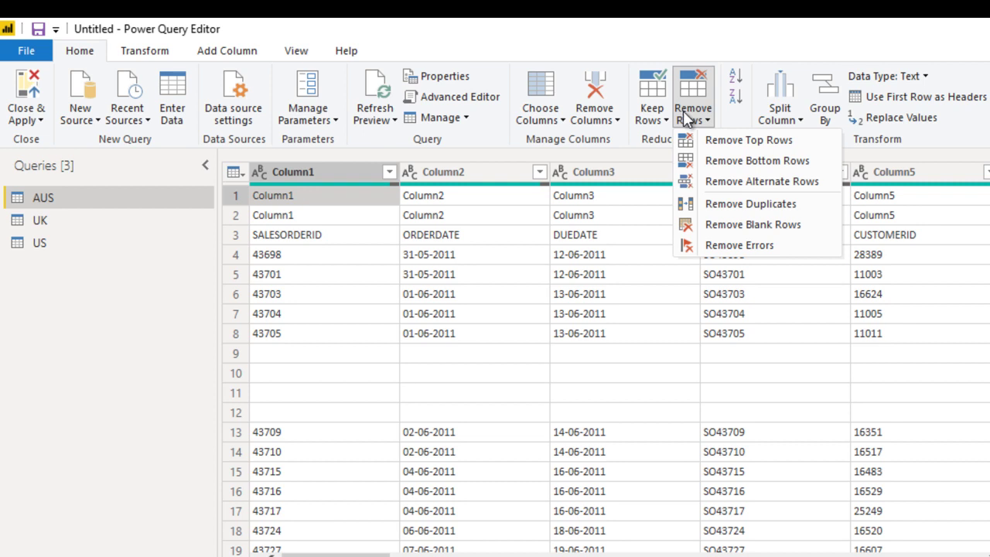
{"action": "left_click", "coordinate": [719, 143]}
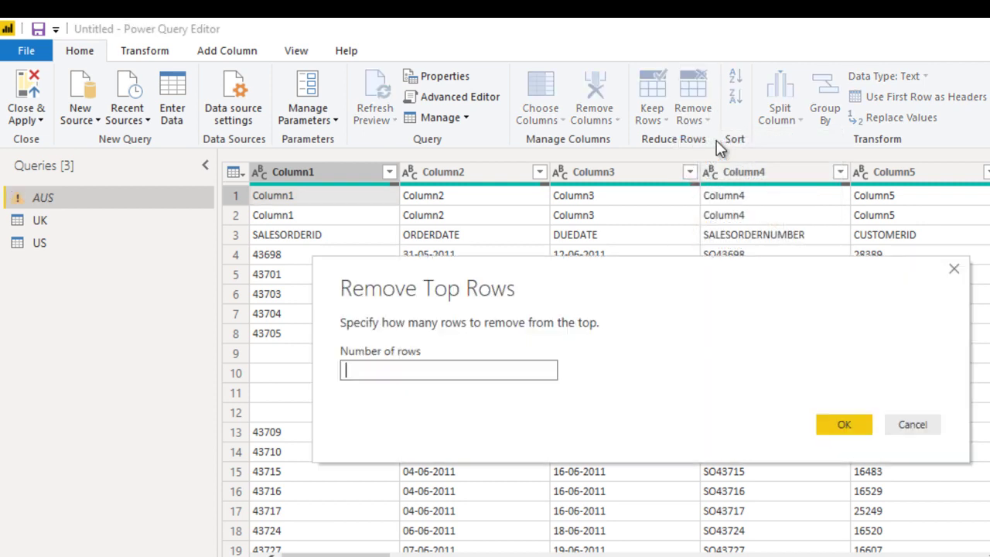
{"action": "type", "text": "2"}
{"action": "left_click", "coordinate": [844, 424]}
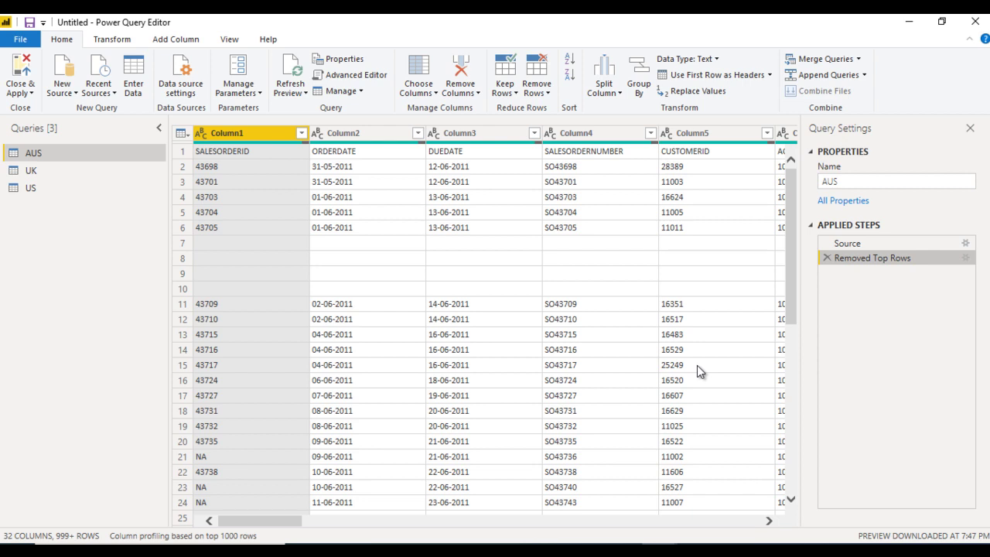
{"action": "left_click", "coordinate": [827, 258]}
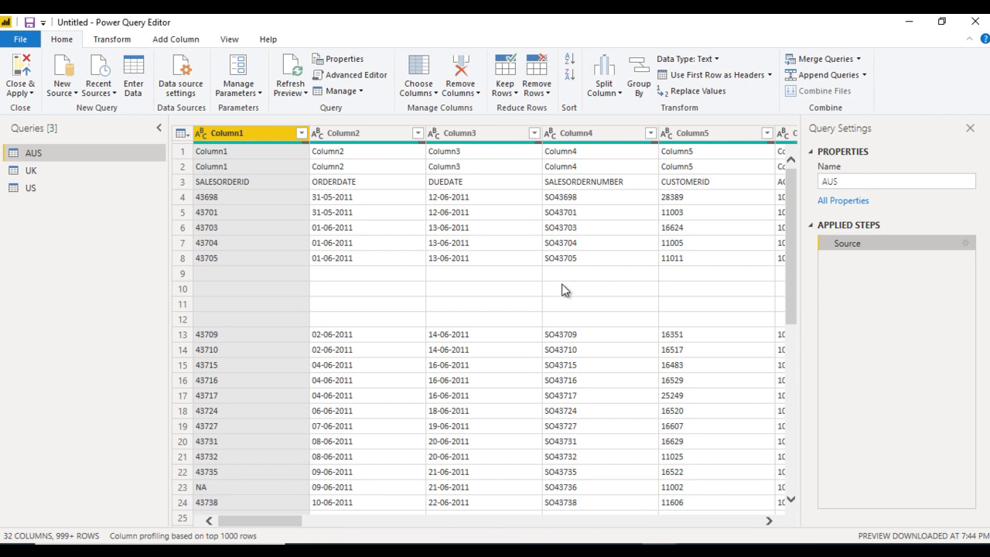
Step: Remove the top 2 rows from the AUS query
{"action": "left_click", "coordinate": [539, 90]}
{"action": "left_click", "coordinate": [576, 108]}
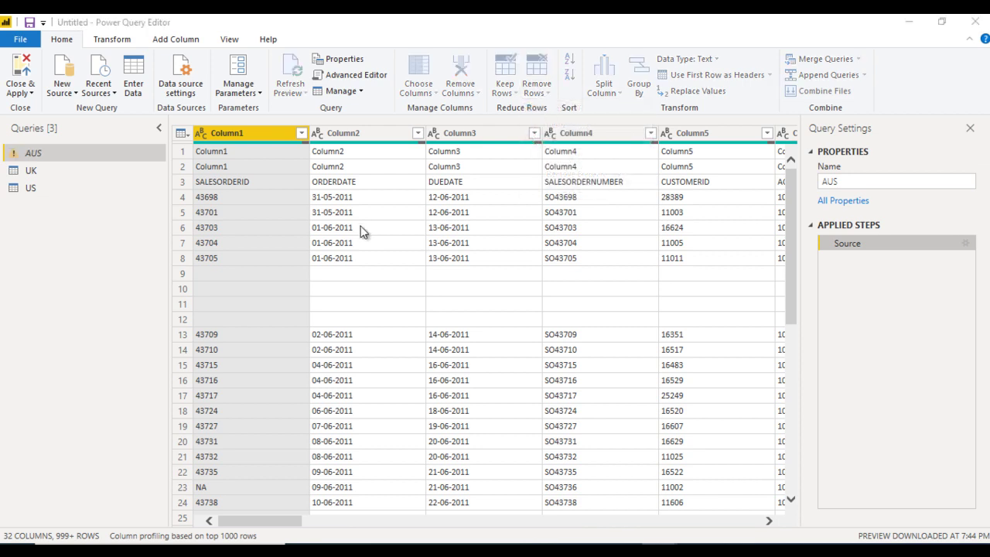
{"action": "type", "text": "2"}
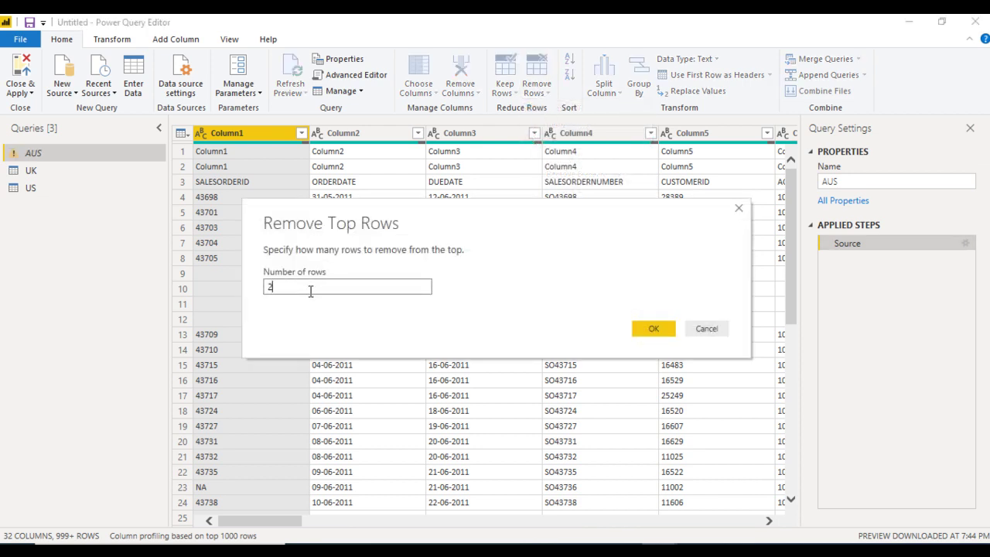
{"action": "left_click", "coordinate": [652, 327]}
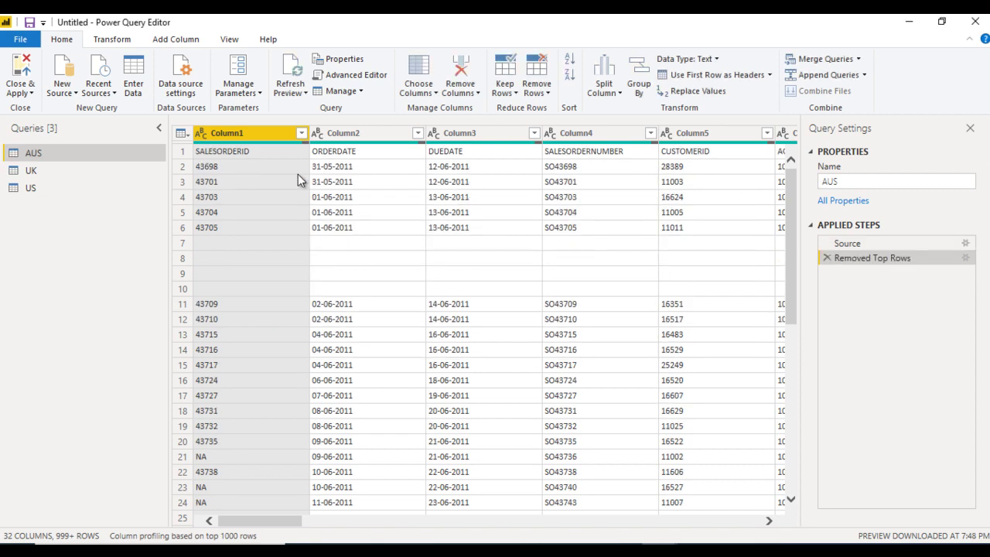
Step: Promote the first row of the AUS query to headers and delete the automatic Changed Type step
{"action": "left_click", "coordinate": [228, 153]}
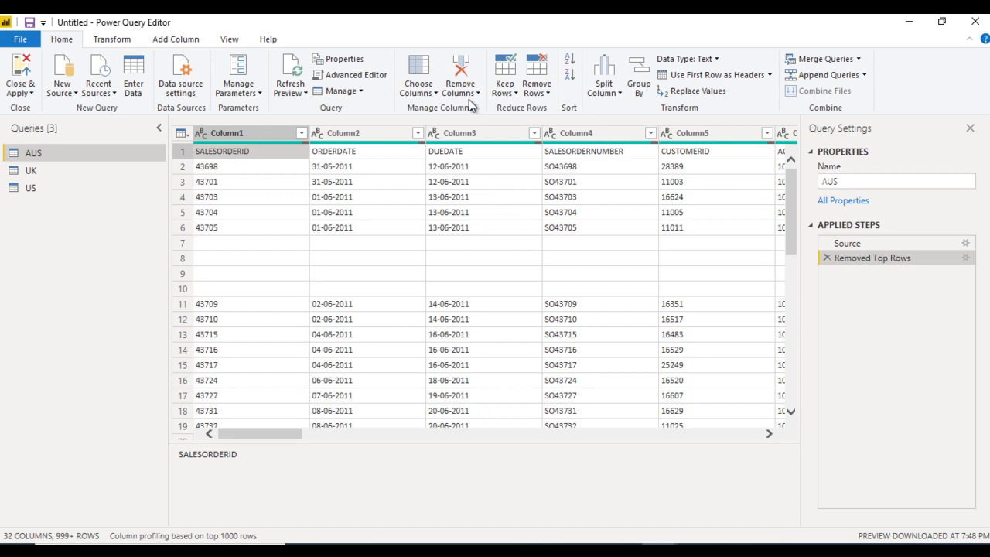
{"action": "left_click", "coordinate": [112, 40]}
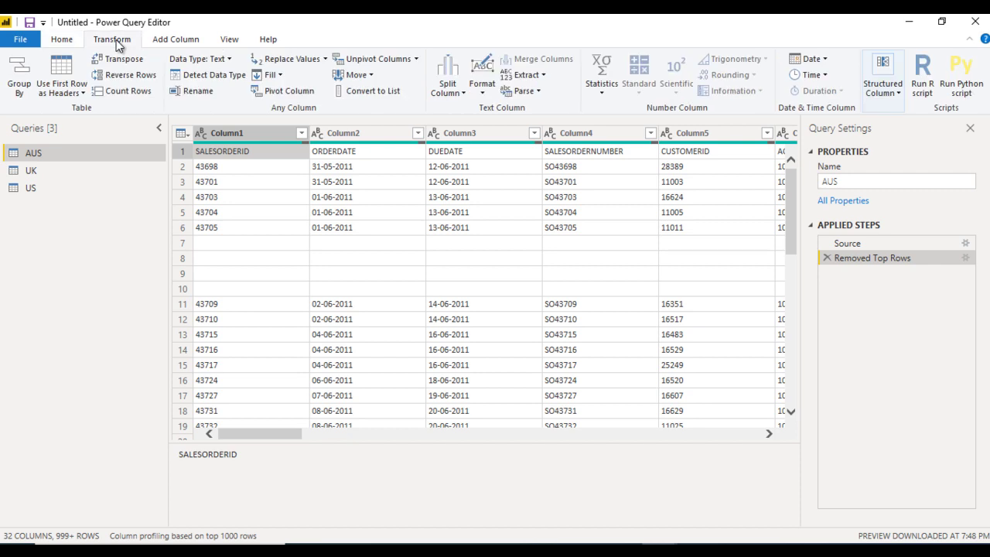
{"action": "left_click", "coordinate": [66, 75]}
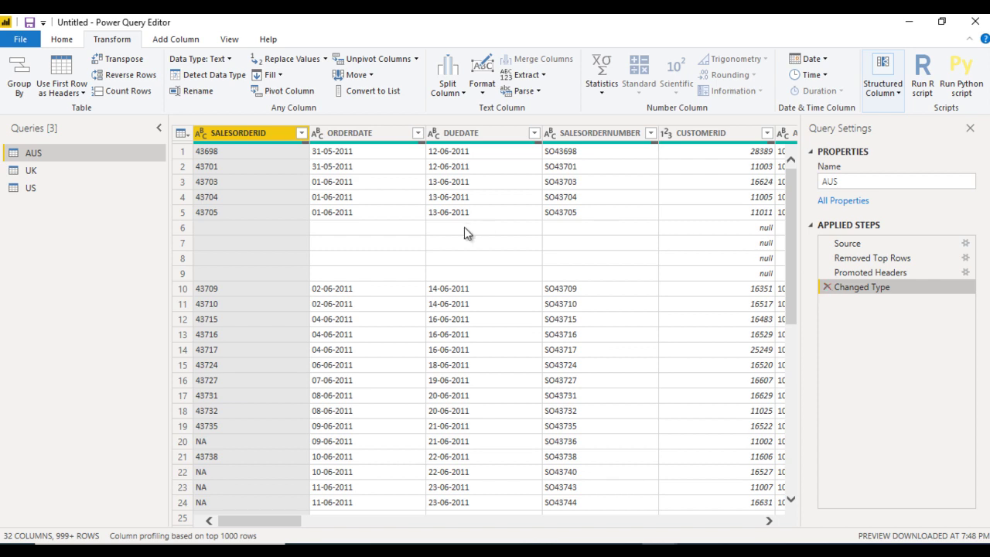
{"action": "left_click", "coordinate": [827, 287]}
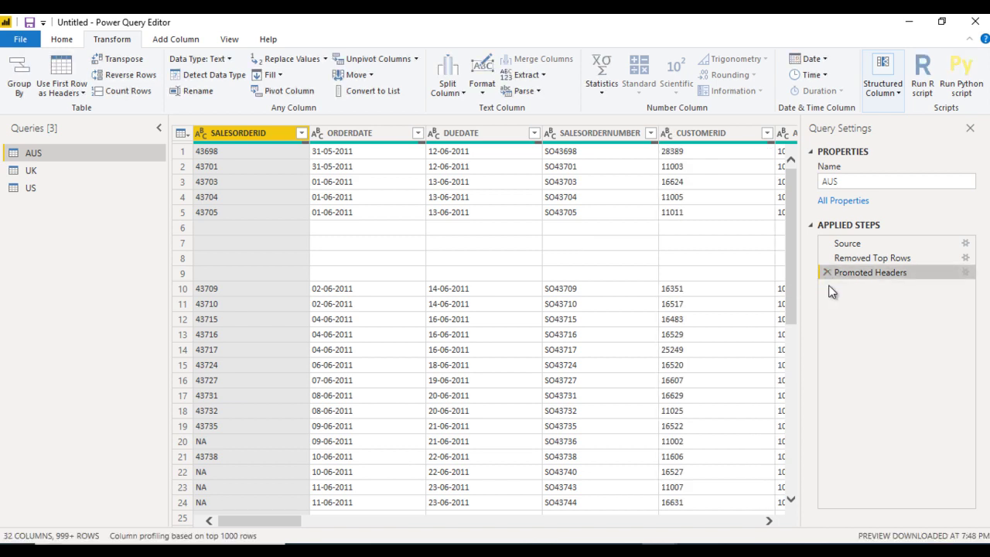
Step: Examine the empty rows beneath the first records of the AUS query across several columns
{"action": "left_click", "coordinate": [263, 197]}
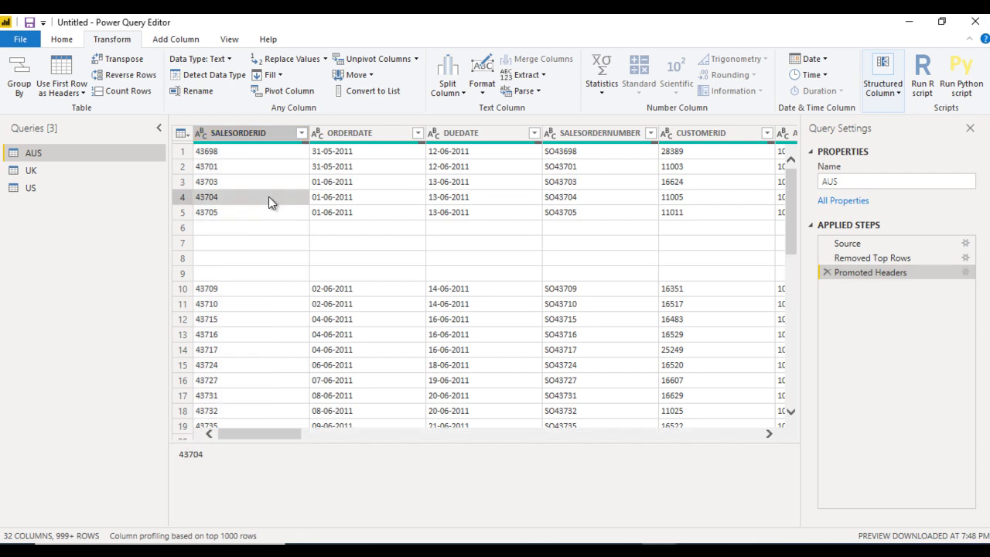
{"action": "left_click", "coordinate": [267, 230]}
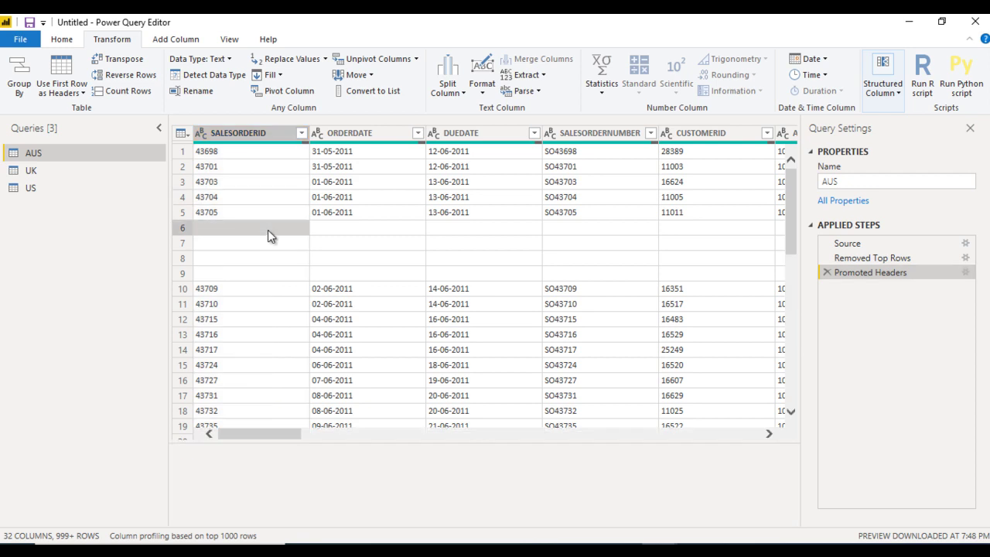
{"action": "key", "text": "Down"}
{"action": "key", "text": "Down"}
{"action": "key", "text": "Down"}
{"action": "key", "text": "Up"}
{"action": "key", "text": "Up"}
{"action": "key", "text": "Up"}
{"action": "key", "text": "Up"}
{"action": "key", "text": "Right"}
{"action": "key", "text": "Right"}
{"action": "key", "text": "Right"}
{"action": "key", "text": "Right"}
{"action": "key", "text": "Left"}
{"action": "key", "text": "Left"}
{"action": "key", "text": "Left"}
{"action": "key", "text": "Left"}
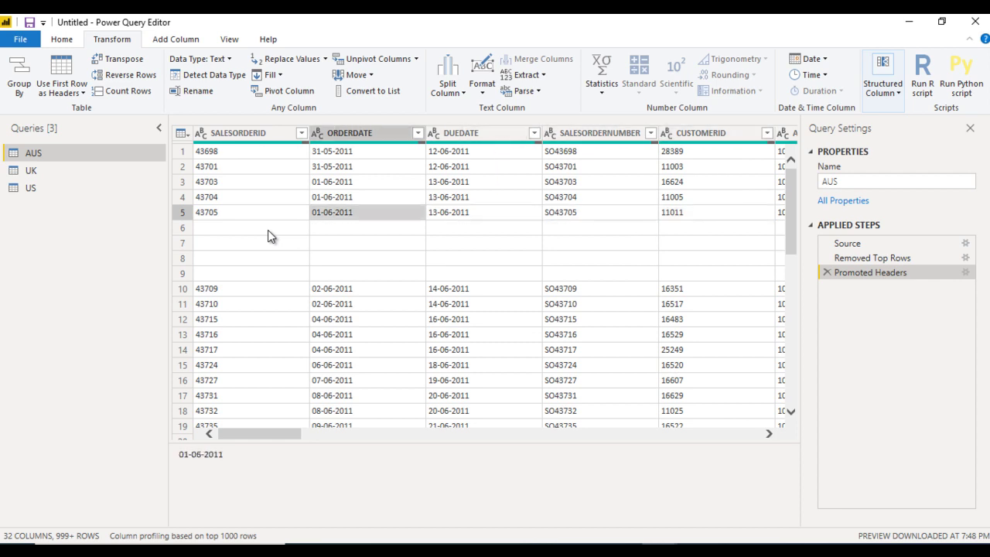
Step: Remove the blank rows from the AUS query
{"action": "key", "text": "Down"}
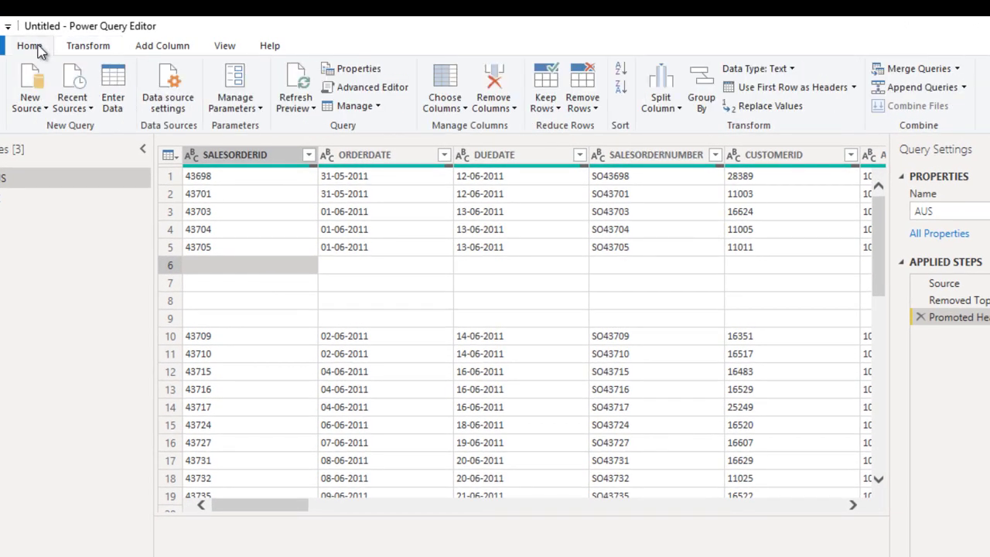
{"action": "left_click", "coordinate": [581, 108]}
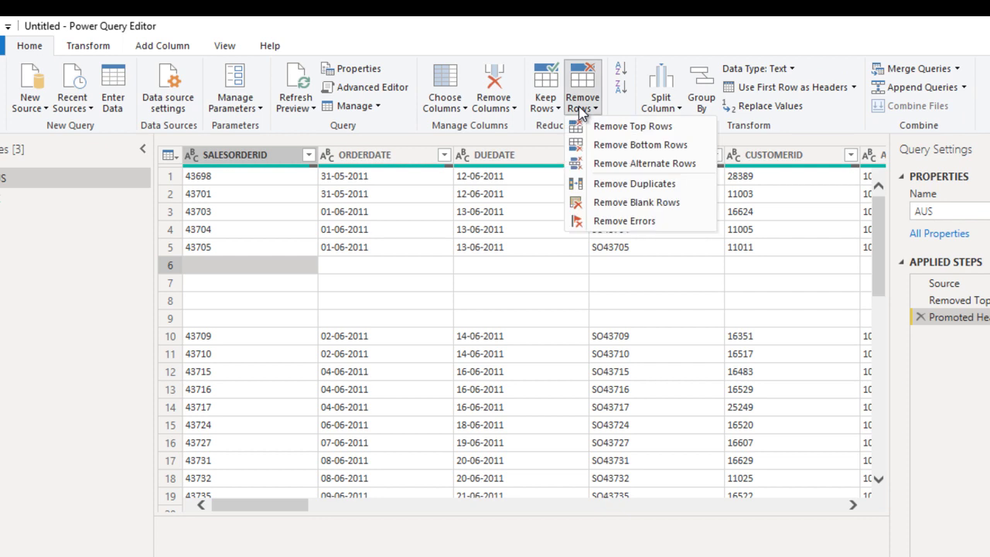
{"action": "left_click", "coordinate": [674, 203]}
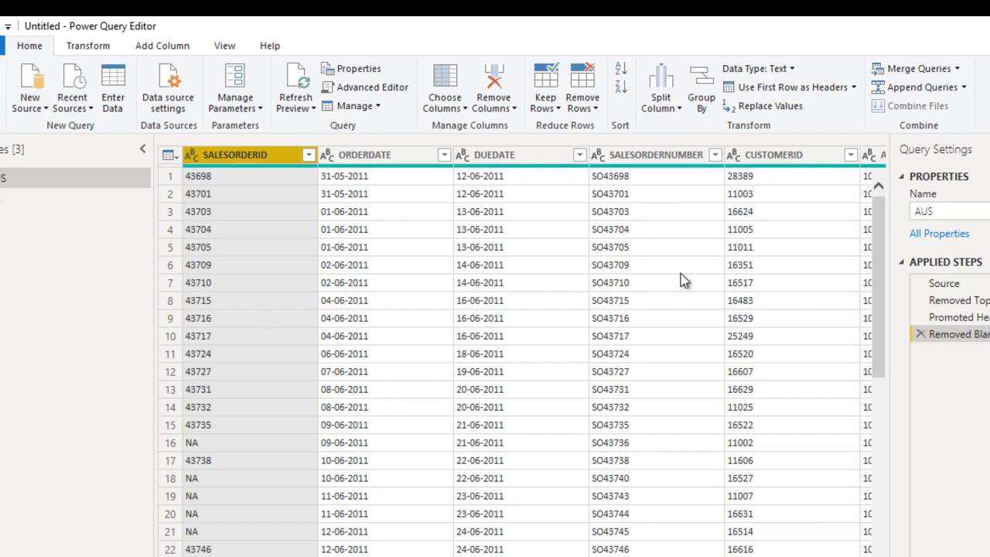
Step: Examine the SALESORDERID column for rows holding NA instead of an order number
{"action": "left_click", "coordinate": [220, 442]}
{"action": "key", "text": "Down"}
{"action": "key", "text": "Down"}
{"action": "key", "text": "Down"}
{"action": "key", "text": "Down"}
{"action": "key", "text": "Down"}
{"action": "key", "text": "Down"}
{"action": "key", "text": "Down"}
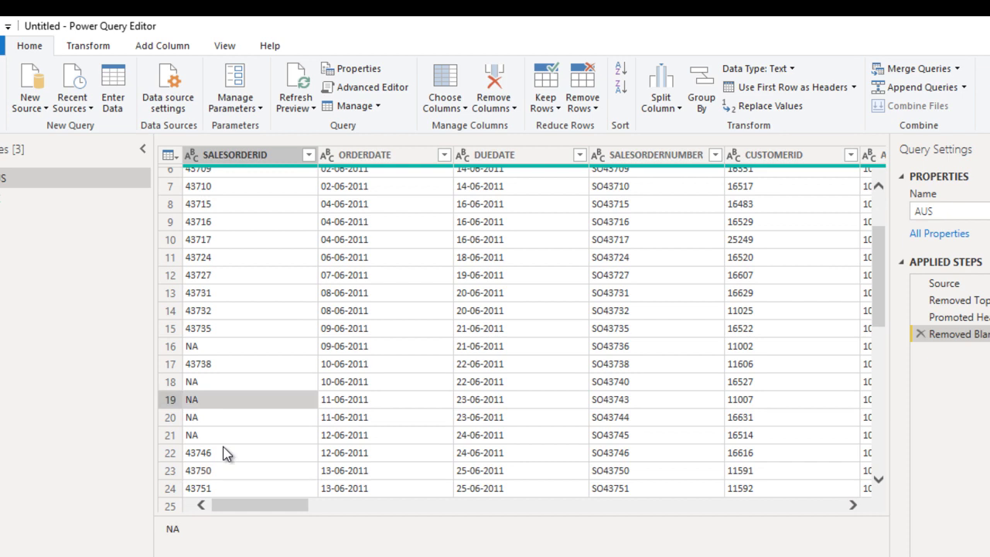
{"action": "key", "text": "Up"}
{"action": "key", "text": "Up"}
{"action": "key", "text": "Up"}
{"action": "key", "text": "Up"}
{"action": "key", "text": "Up"}
{"action": "key", "text": "Up"}
{"action": "key", "text": "Up"}
{"action": "key", "text": "Up"}
{"action": "key", "text": "Up"}
{"action": "key", "text": "Up"}
{"action": "key", "text": "Up"}
{"action": "key", "text": "Up"}
{"action": "key", "text": "Up"}
{"action": "key", "text": "Up"}
{"action": "key", "text": "Up"}
{"action": "key", "text": "Up"}
{"action": "key", "text": "Up"}
{"action": "key", "text": "Up"}
{"action": "key", "text": "Up"}
Step: Try removing error rows based on the SALESORDERID column and delete the Removed Errors step
{"action": "key", "text": "ctrl+space"}
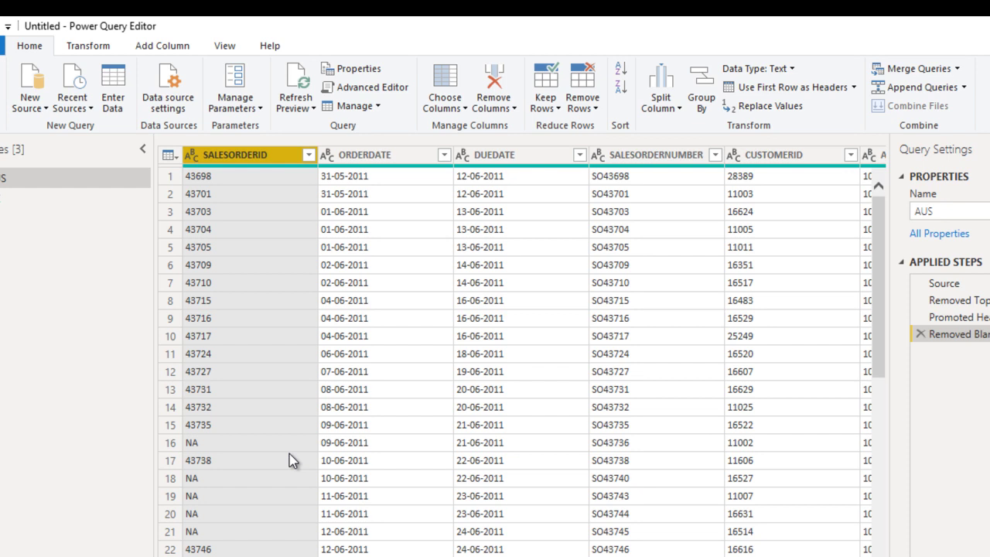
{"action": "left_click", "coordinate": [583, 108]}
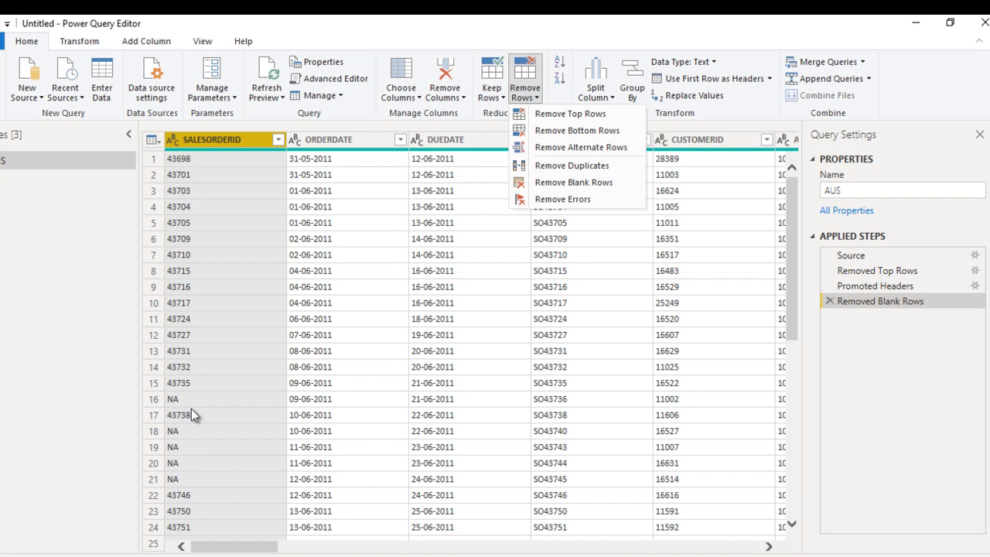
{"action": "left_click", "coordinate": [562, 199]}
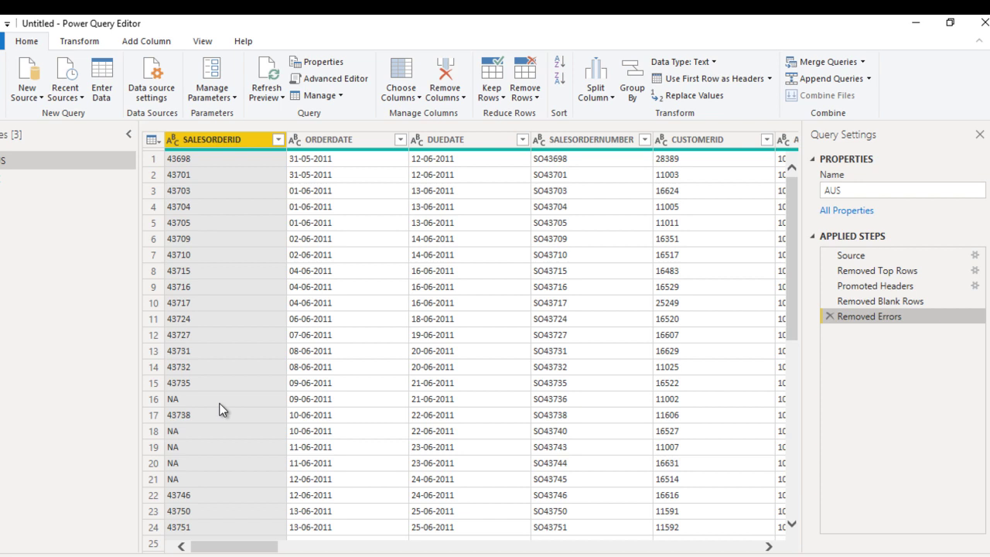
{"action": "left_click", "coordinate": [830, 317]}
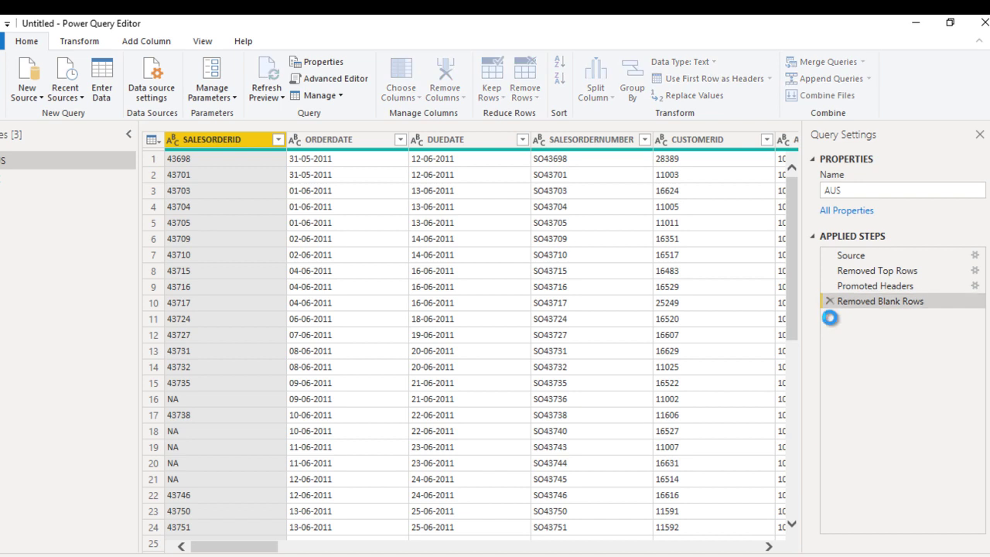
Step: Filter the SALESORDERID column to exclude the NA value
{"action": "left_click", "coordinate": [279, 140]}
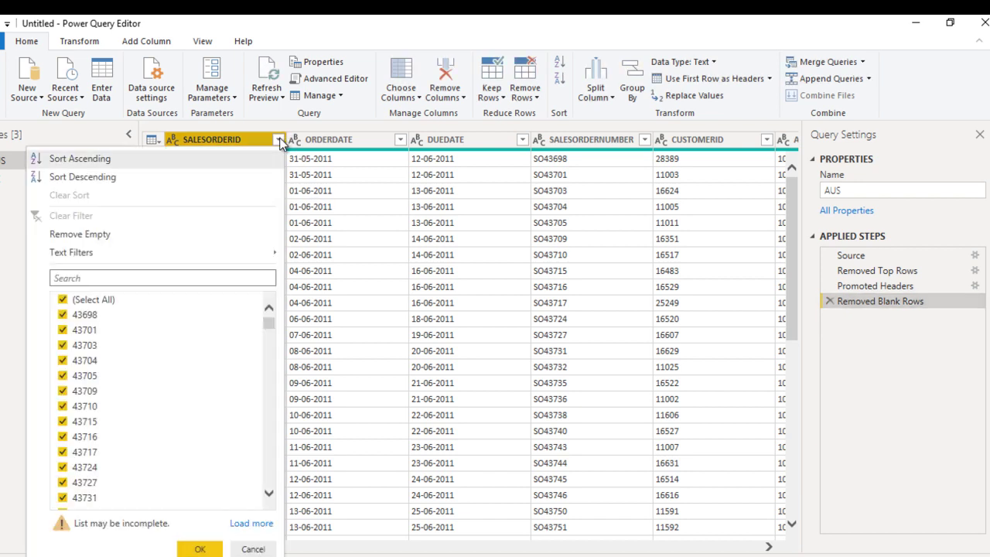
{"action": "left_click", "coordinate": [135, 278]}
{"action": "type", "text": "na"}
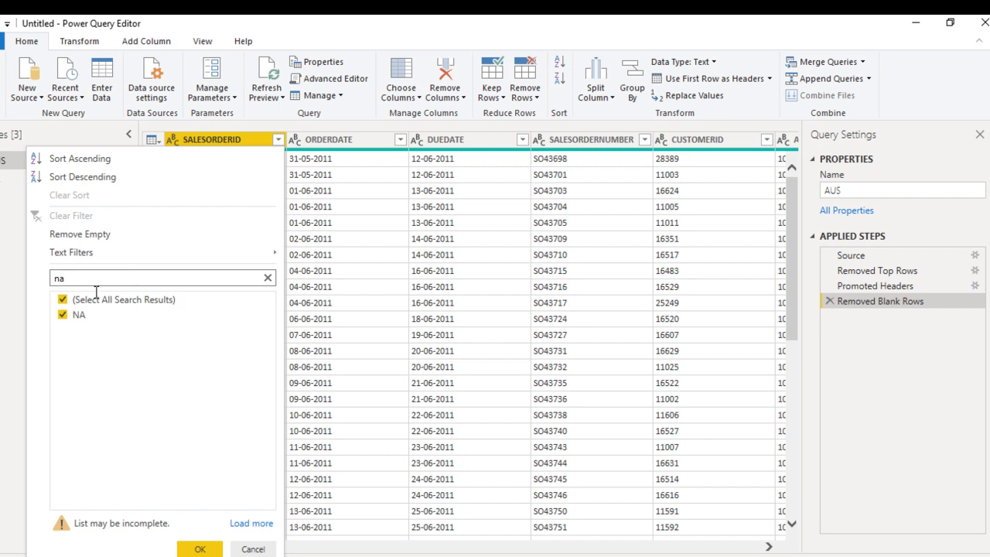
{"action": "left_click", "coordinate": [63, 314]}
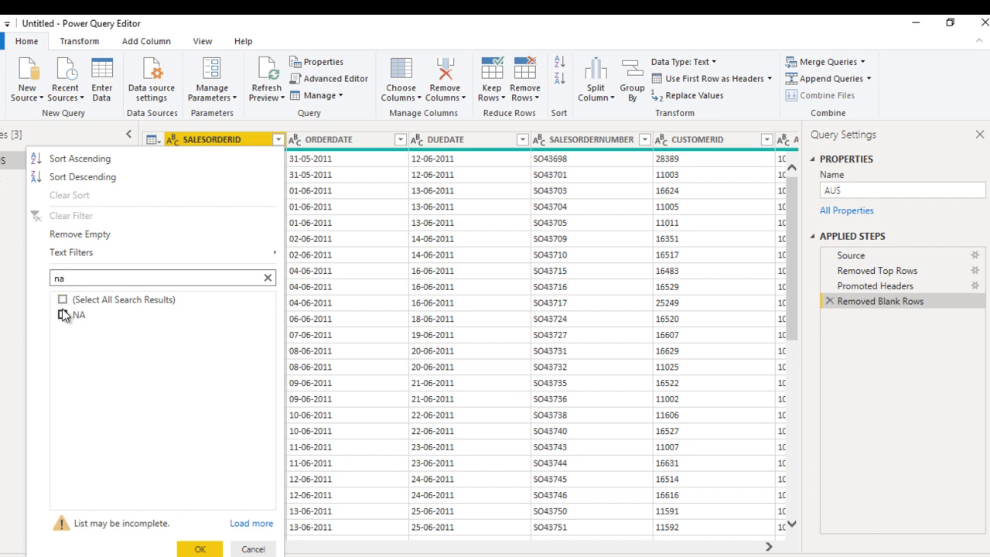
{"action": "left_click", "coordinate": [199, 546]}
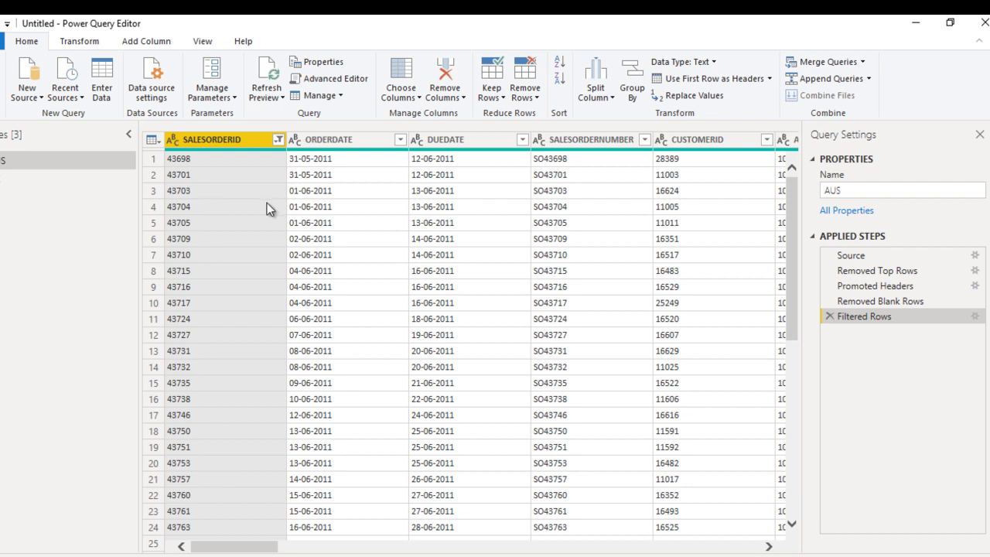
Step: Check the filter values of the SALESORDERID column in the AUS query
{"action": "left_click", "coordinate": [277, 140]}
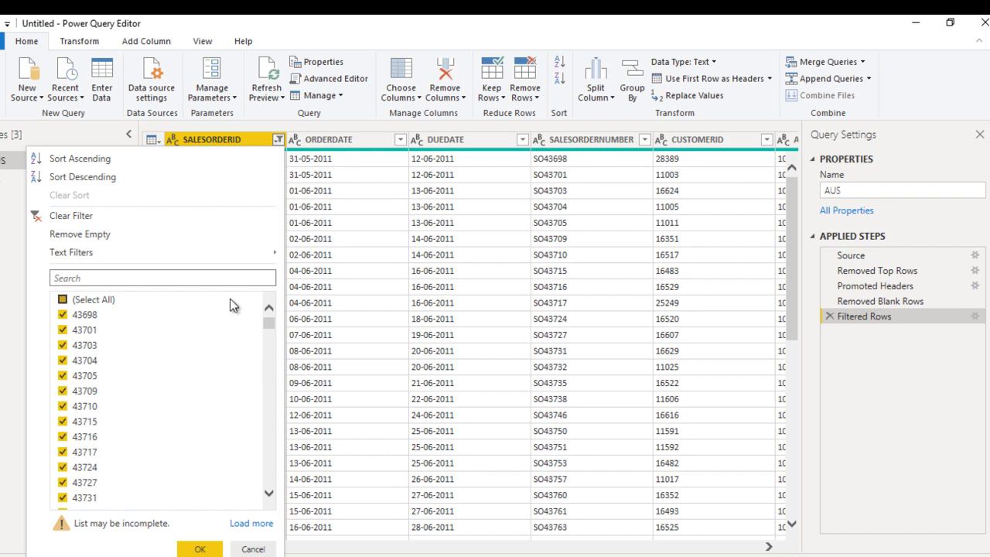
{"action": "left_click", "coordinate": [141, 282]}
{"action": "left_click", "coordinate": [367, 252]}
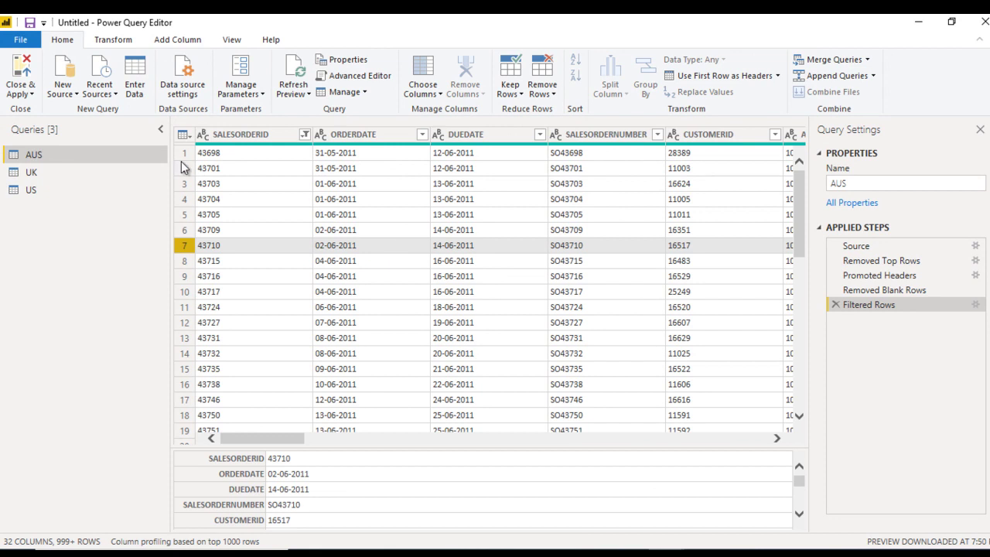
Step: Remove the top 2 rows from the UK query
{"action": "left_click", "coordinate": [115, 171]}
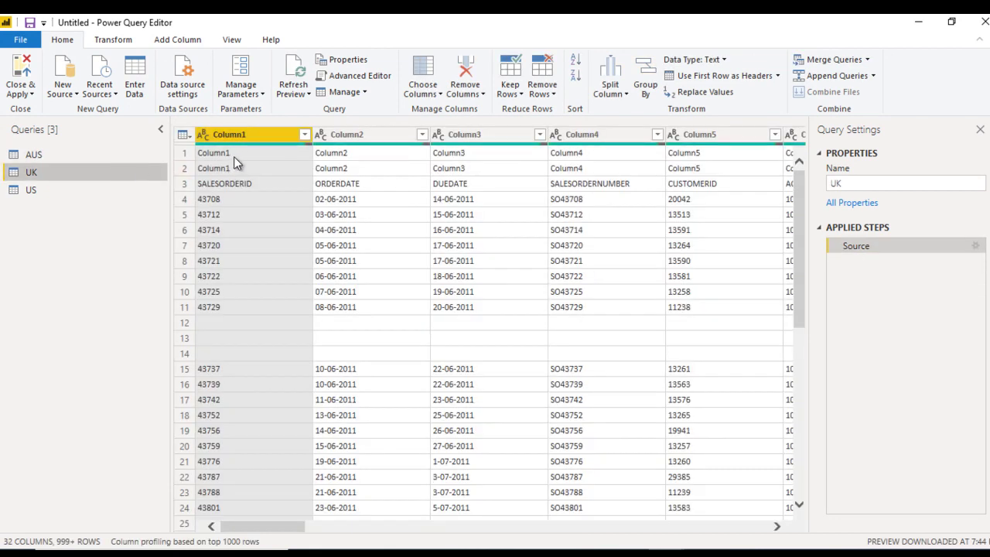
{"action": "left_click", "coordinate": [537, 94]}
{"action": "left_click", "coordinate": [559, 110]}
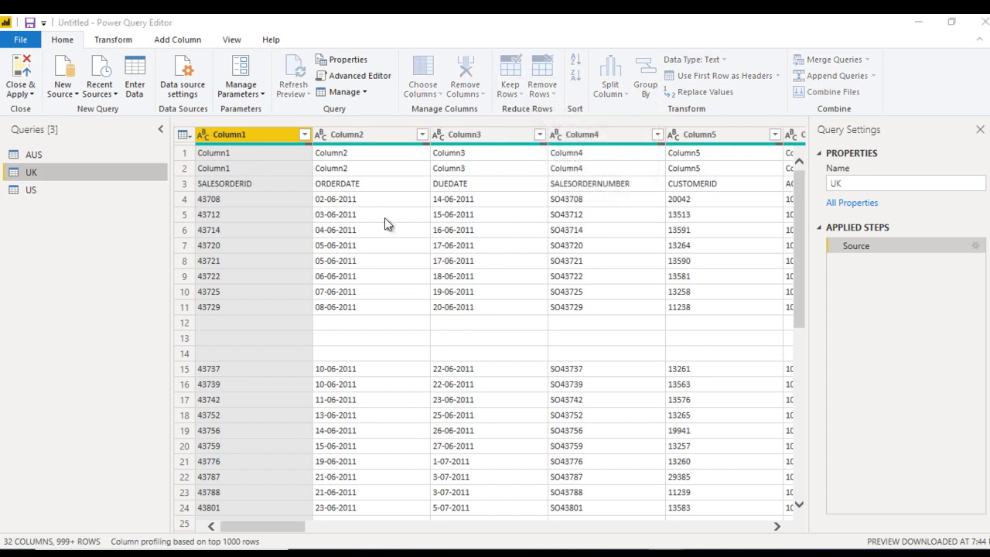
{"action": "type", "text": "2"}
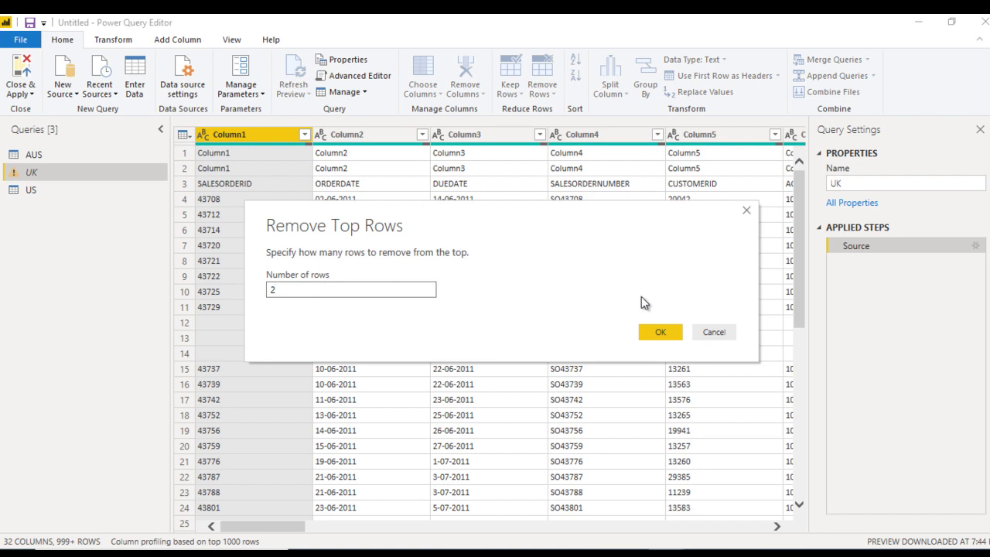
{"action": "left_click", "coordinate": [648, 333]}
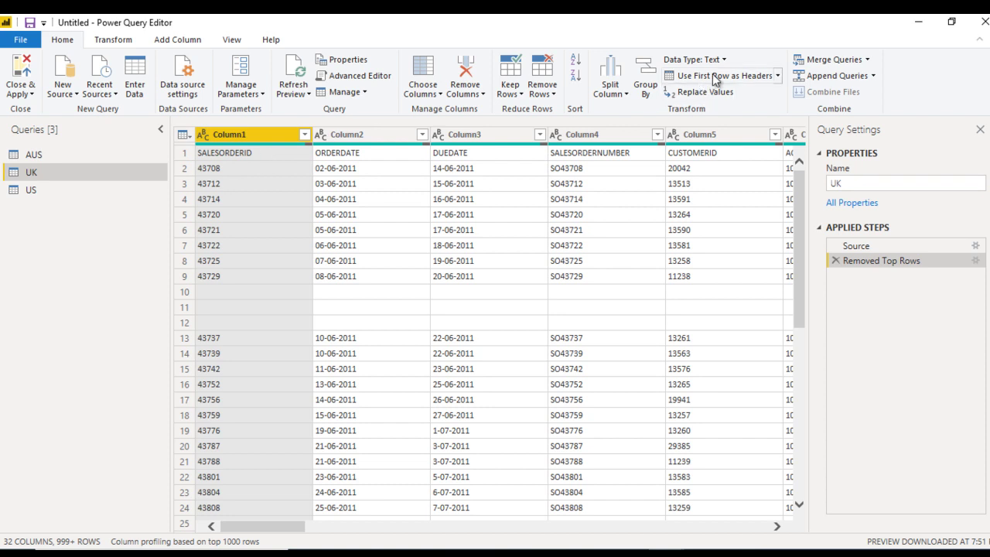
Step: Promote the first row of the UK query to headers and delete the automatic Changed Type step
{"action": "left_click", "coordinate": [739, 76]}
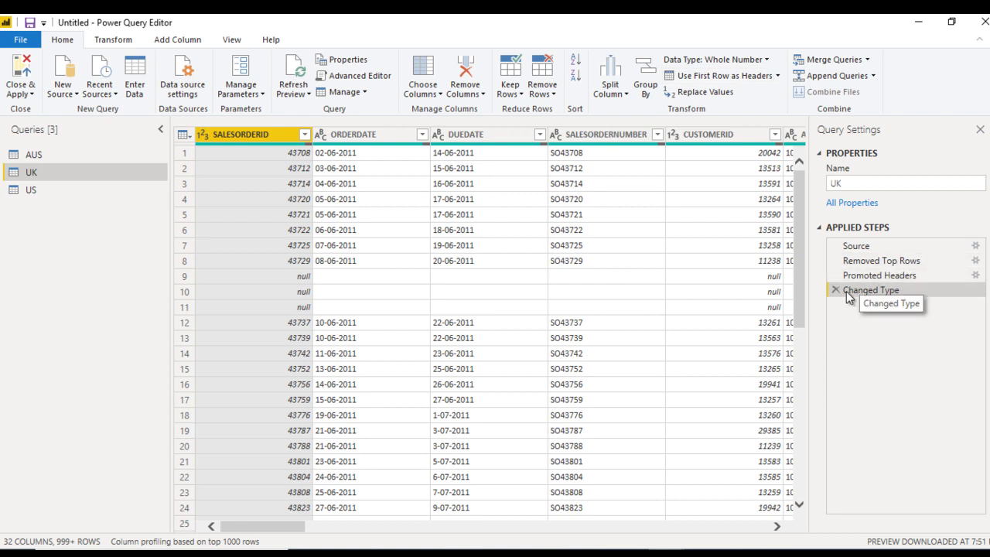
{"action": "left_click", "coordinate": [836, 290]}
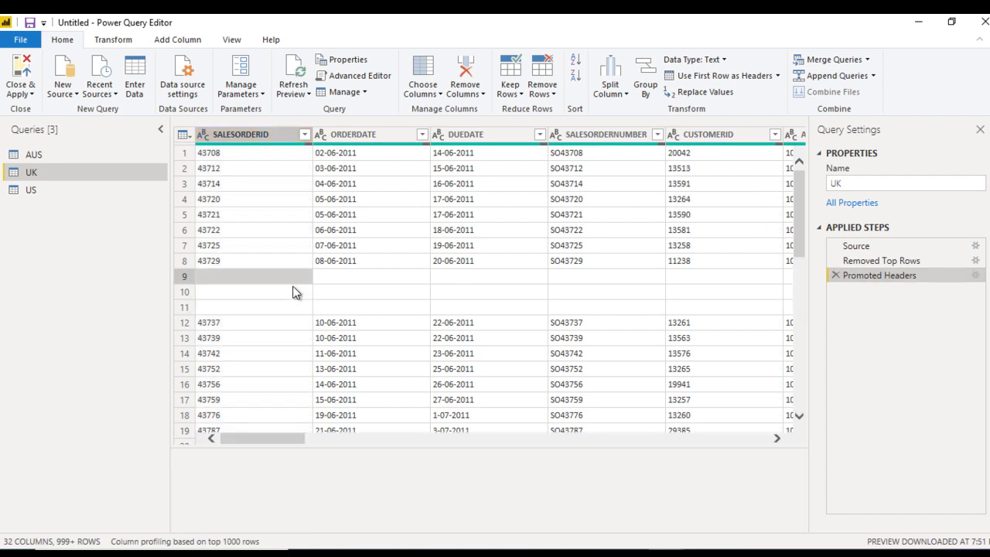
Step: Remove the blank rows from the UK query
{"action": "left_click", "coordinate": [287, 136]}
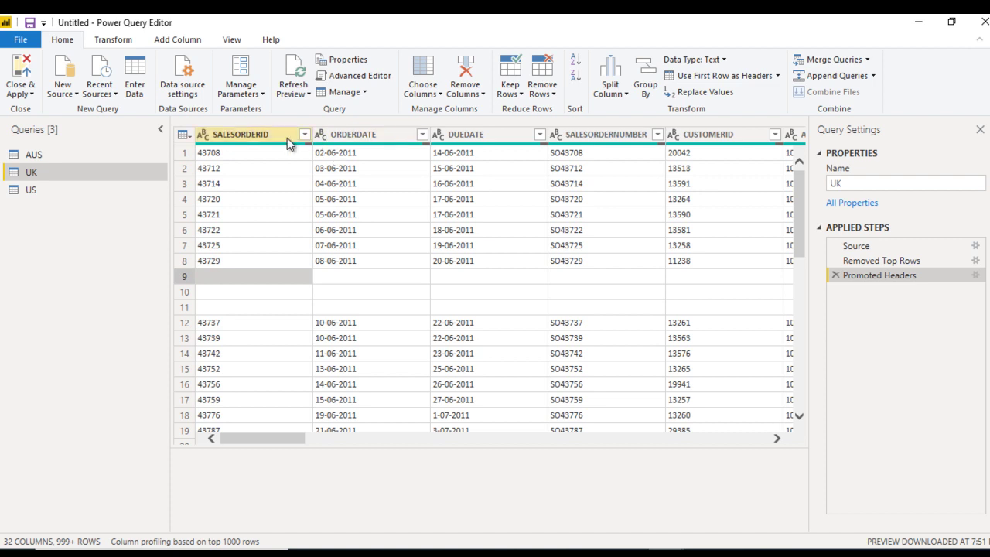
{"action": "left_click", "coordinate": [552, 94]}
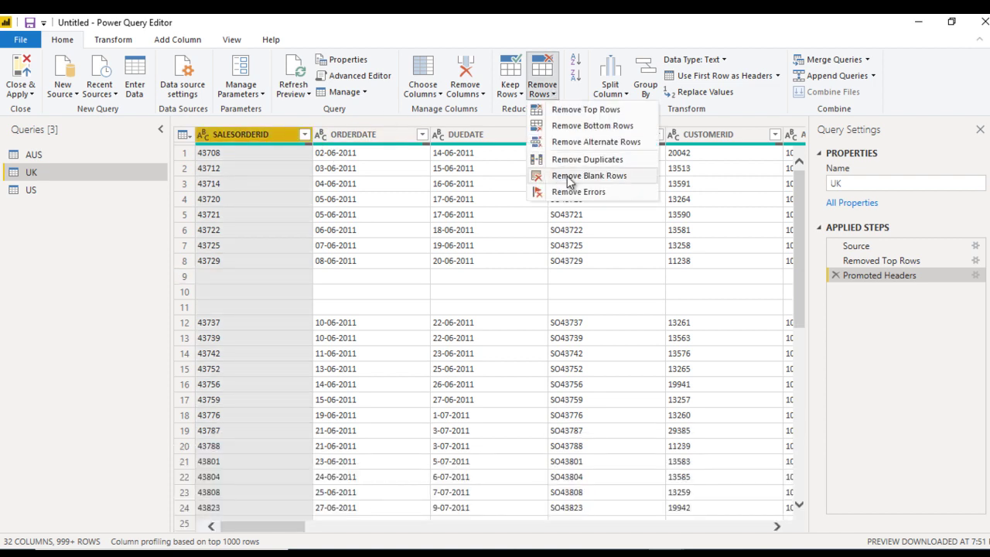
{"action": "left_click", "coordinate": [565, 176]}
{"action": "left_click", "coordinate": [232, 342]}
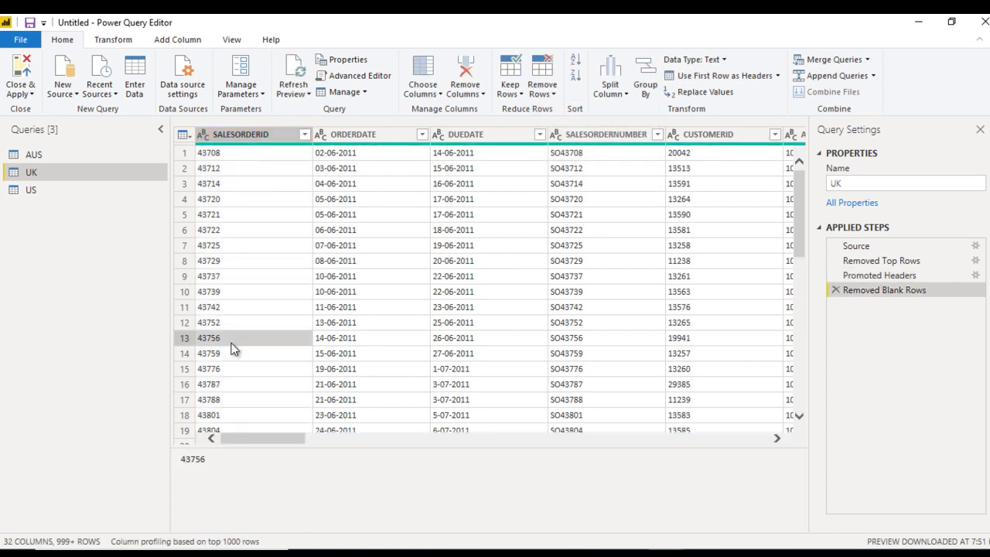
Step: Remove the top 2 rows from the US query
{"action": "left_click", "coordinate": [65, 198]}
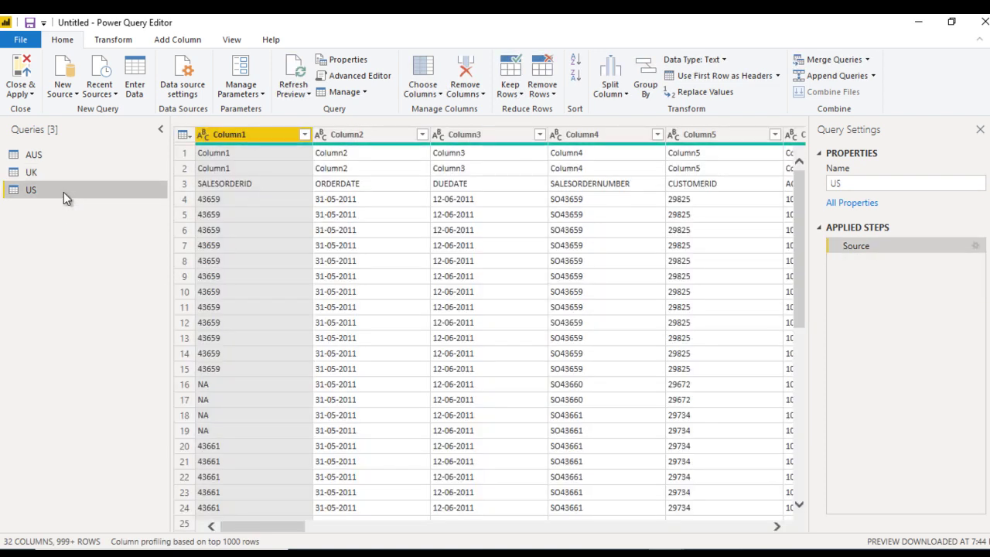
{"action": "left_click", "coordinate": [542, 91]}
{"action": "left_click", "coordinate": [589, 109]}
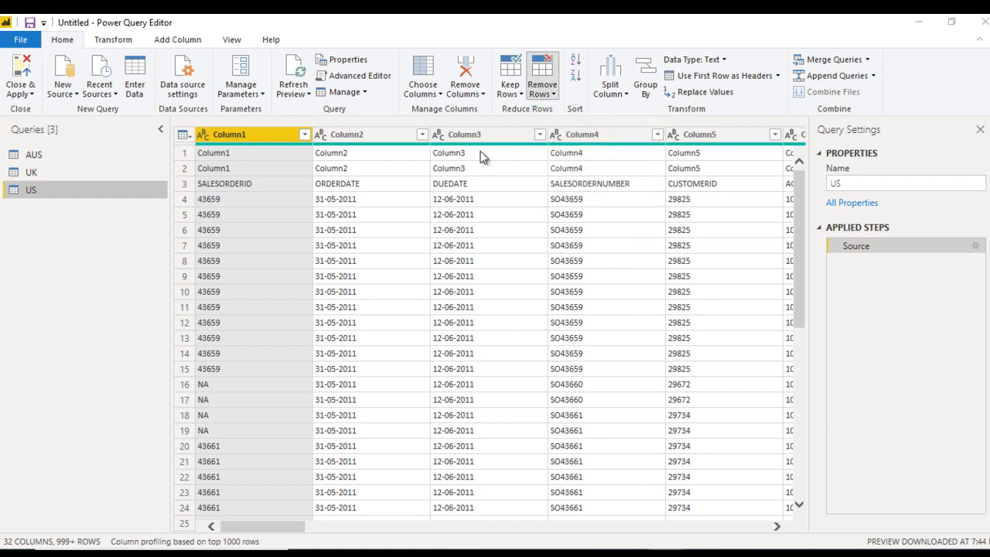
{"action": "type", "text": "2"}
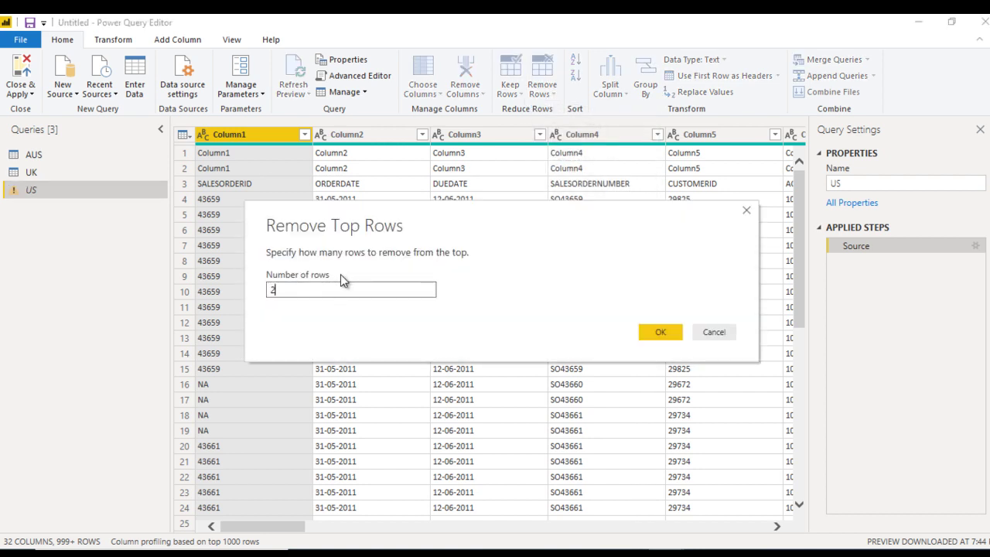
{"action": "left_click", "coordinate": [658, 333]}
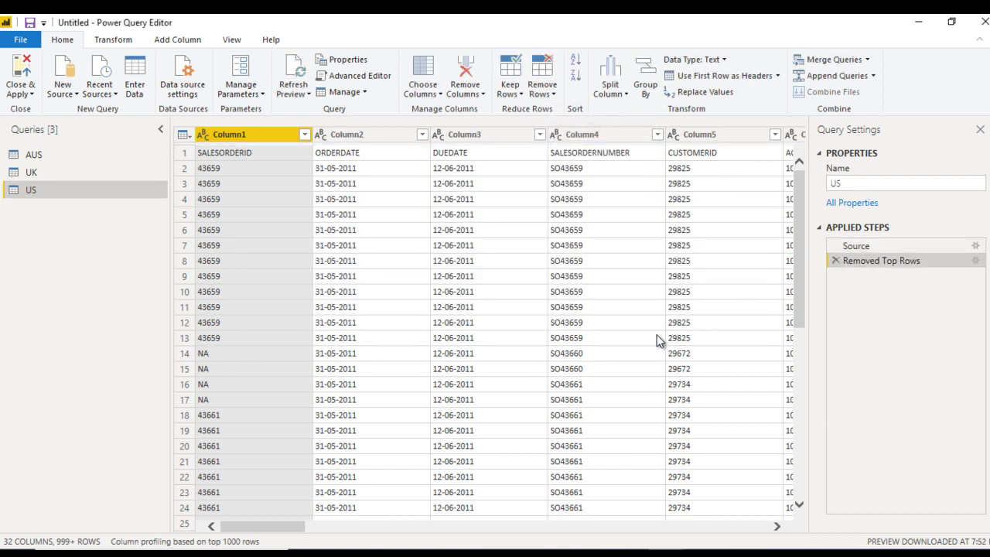
Step: Promote the first row of the US query to headers and delete the automatic Changed Type step
{"action": "left_click", "coordinate": [706, 80]}
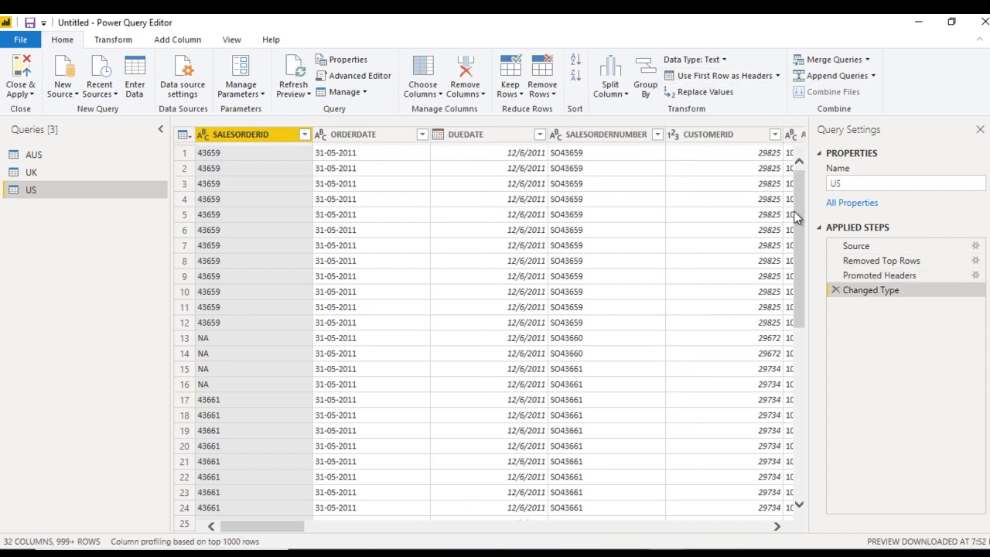
{"action": "left_click", "coordinate": [836, 291]}
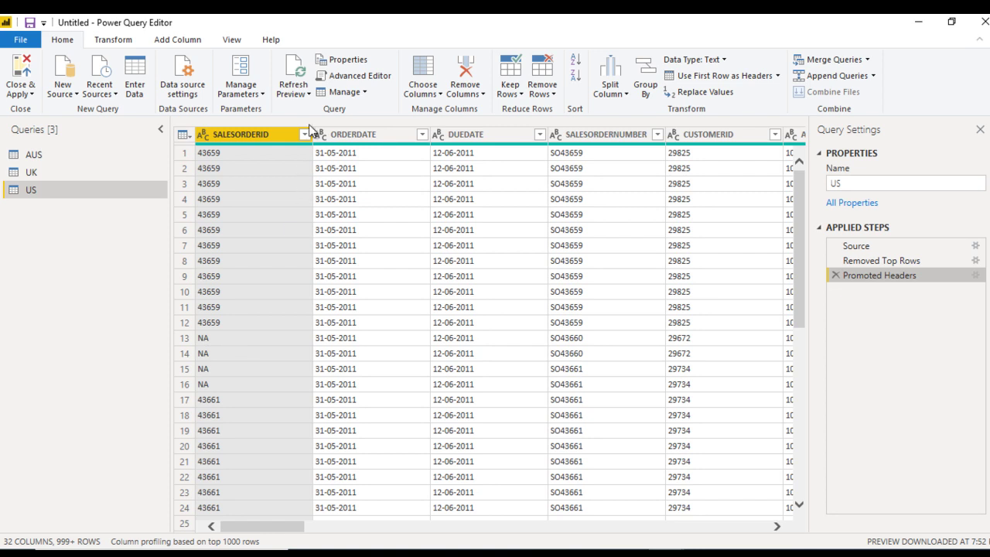
Step: Filter the SALESORDERID column of the US query to exclude the NA value
{"action": "left_click", "coordinate": [305, 135]}
{"action": "left_click", "coordinate": [171, 266]}
{"action": "type", "text": "na"}
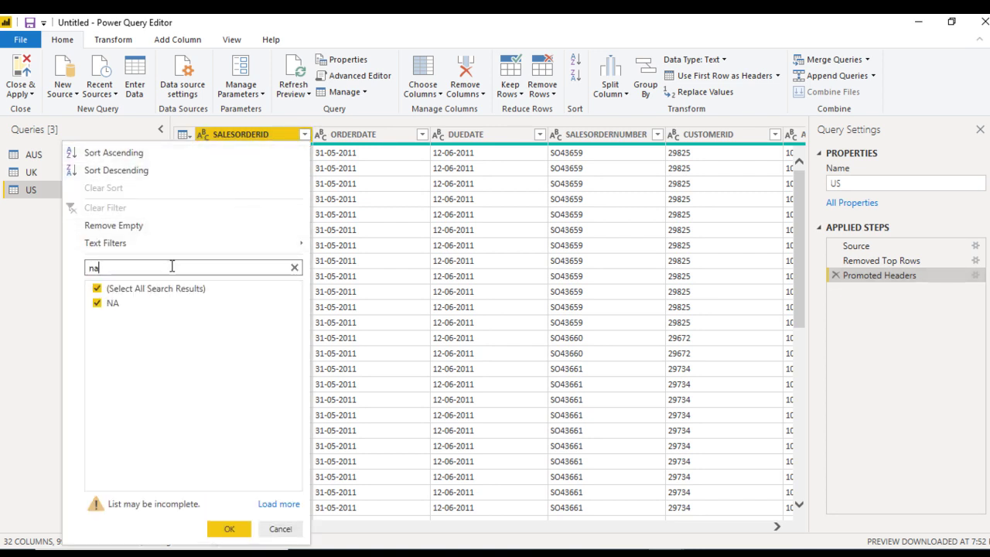
{"action": "left_click", "coordinate": [103, 304]}
{"action": "left_click", "coordinate": [229, 530]}
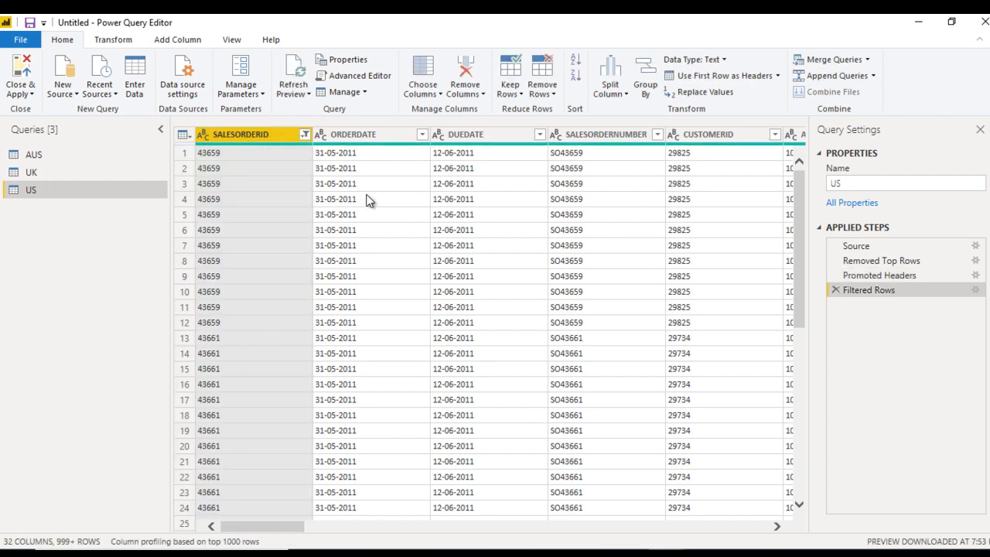
{"action": "left_click", "coordinate": [292, 374]}
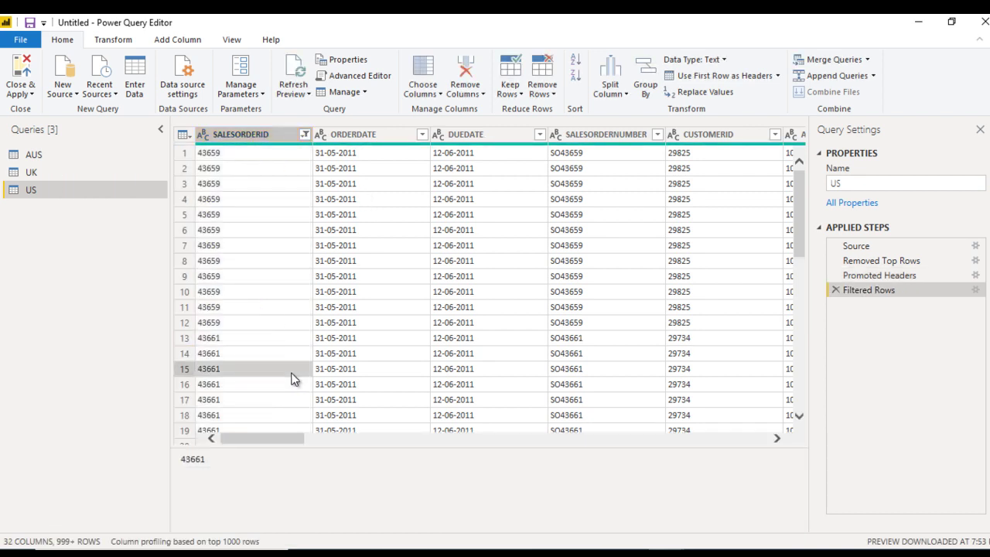
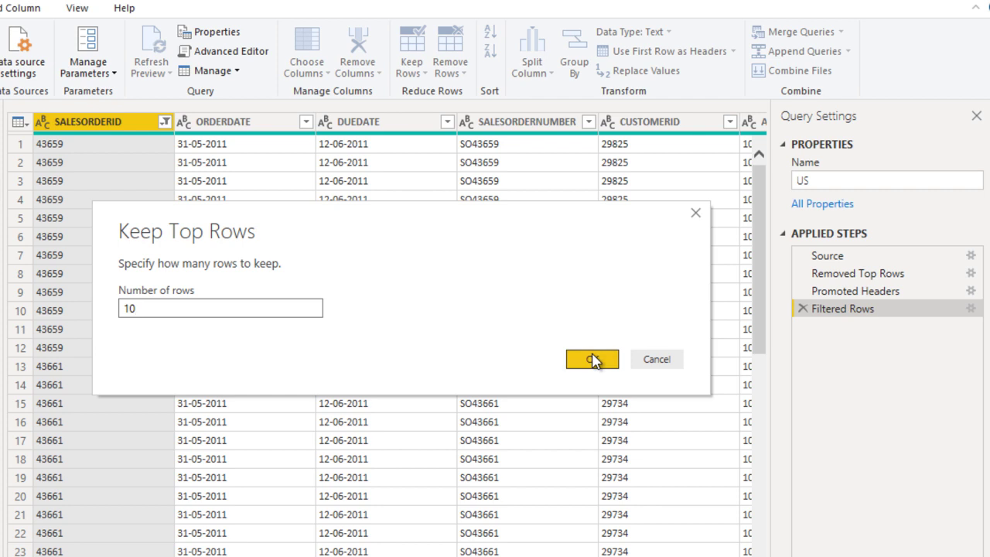
Step: Try keeping only the top 10 rows of the US query and delete the Kept First Rows step
{"action": "left_click", "coordinate": [593, 360]}
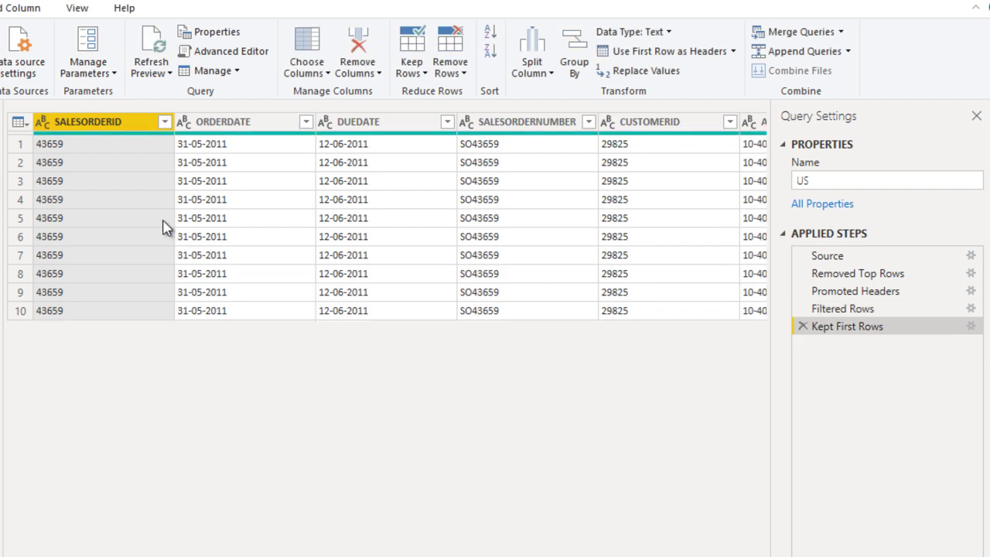
{"action": "left_click", "coordinate": [803, 325]}
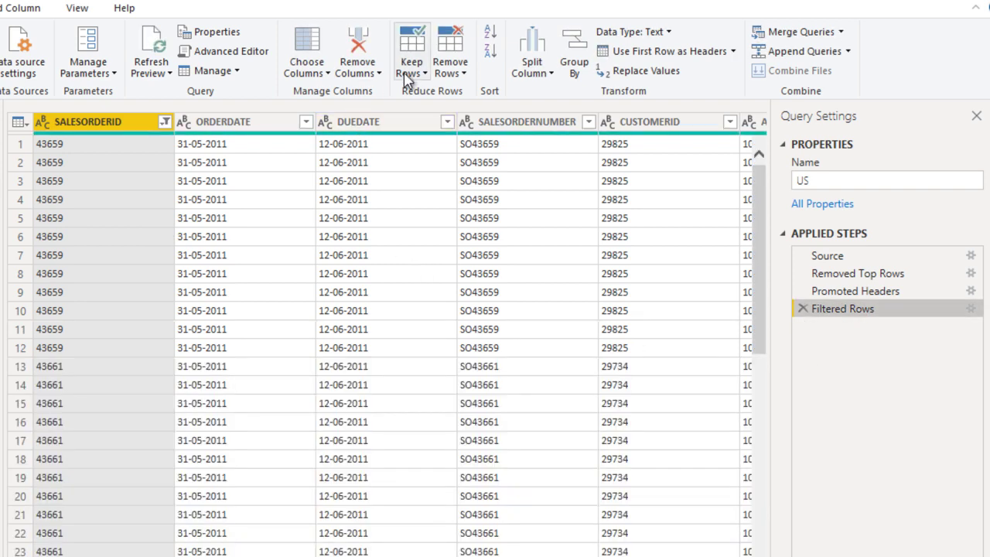
Step: Try keeping a range of 2 rows starting at row 2 in the US query, and delete the Kept Range of Rows step
{"action": "left_click", "coordinate": [410, 74]}
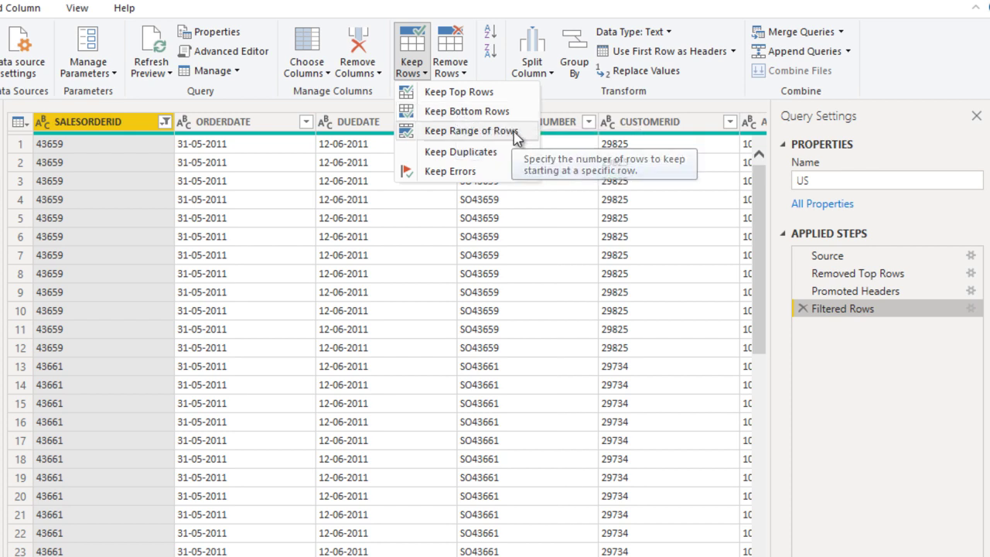
{"action": "left_click", "coordinate": [516, 131]}
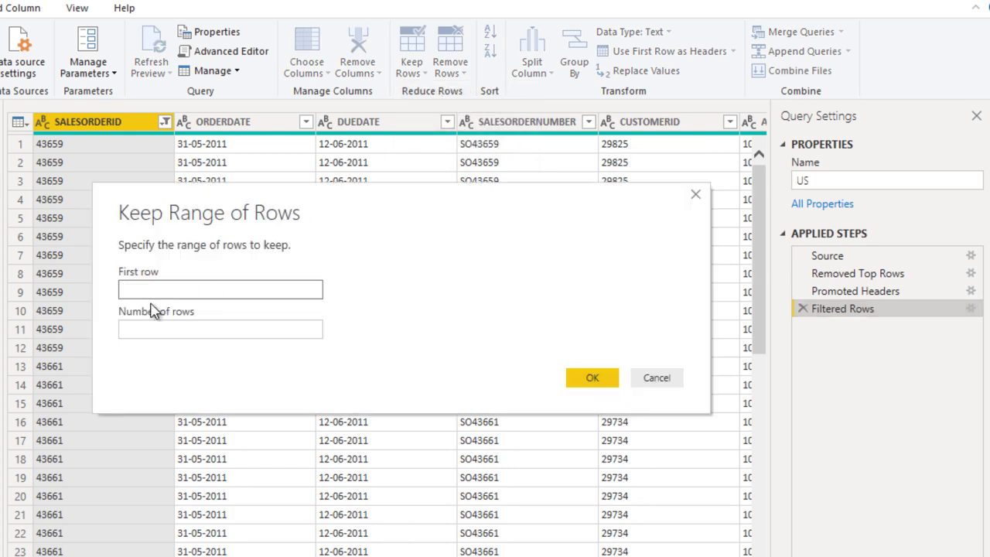
{"action": "left_click", "coordinate": [159, 331]}
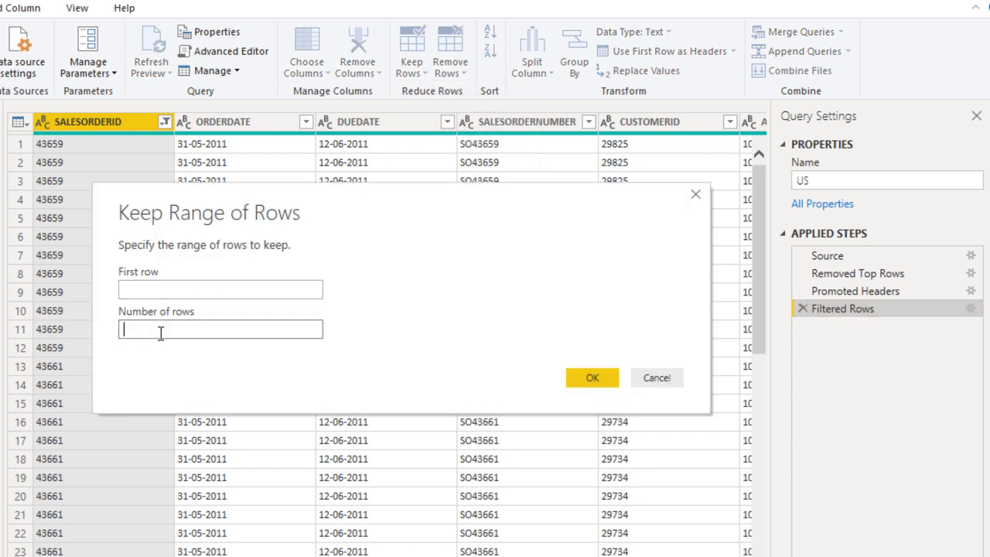
{"action": "left_click", "coordinate": [137, 289]}
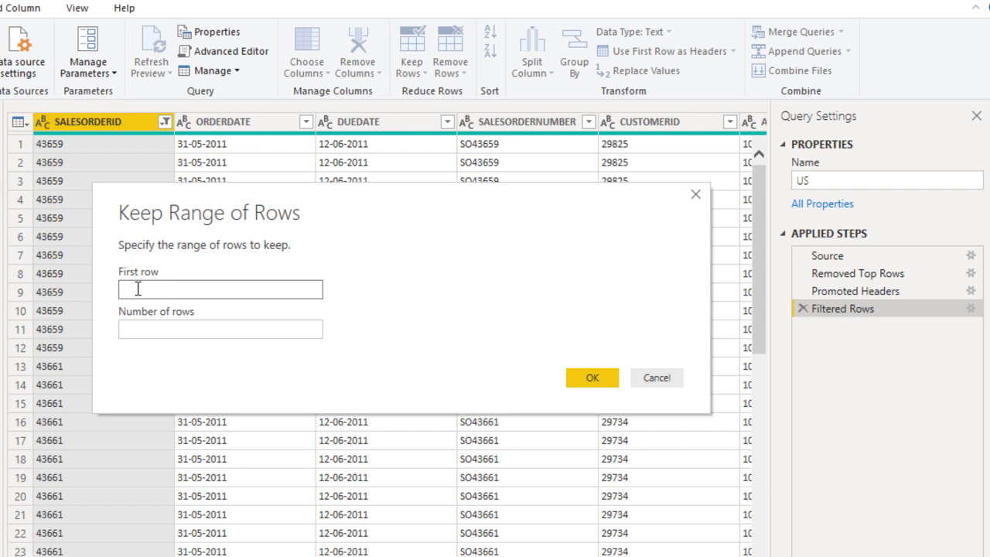
{"action": "type", "text": "2"}
{"action": "left_click", "coordinate": [158, 330]}
{"action": "type", "text": "1"}
{"action": "key", "text": "BackSpace"}
{"action": "type", "text": "2"}
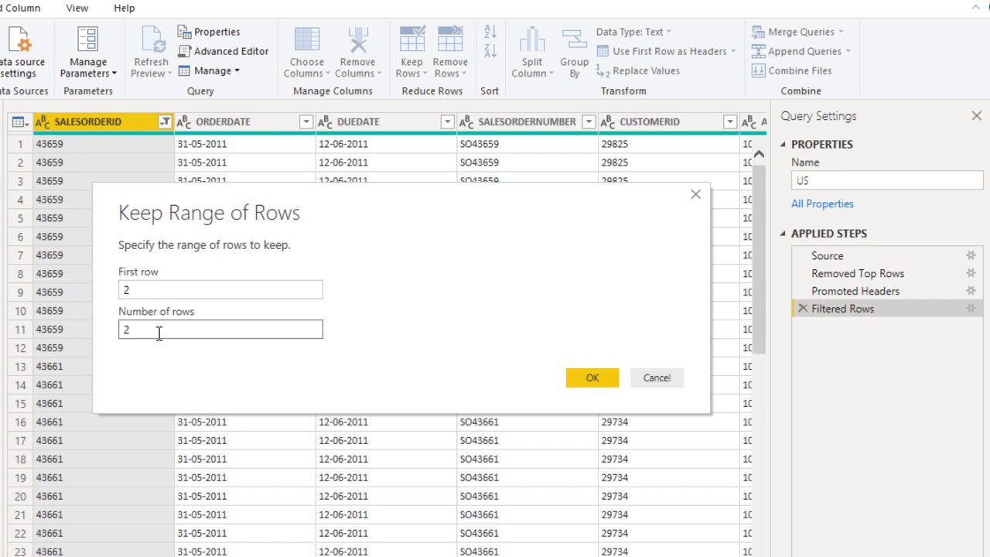
{"action": "left_click", "coordinate": [591, 377]}
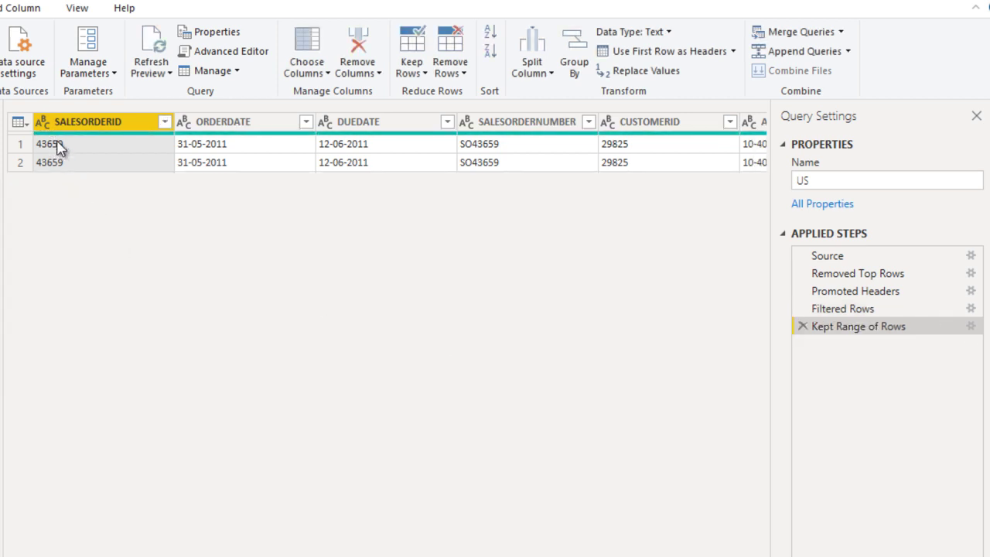
{"action": "left_click", "coordinate": [803, 326]}
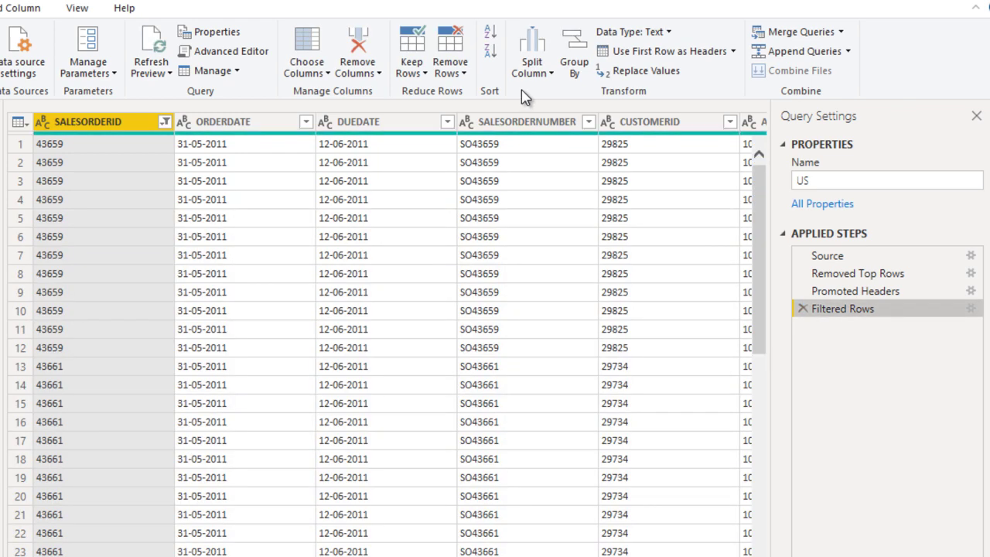
{"action": "left_click", "coordinate": [412, 68]}
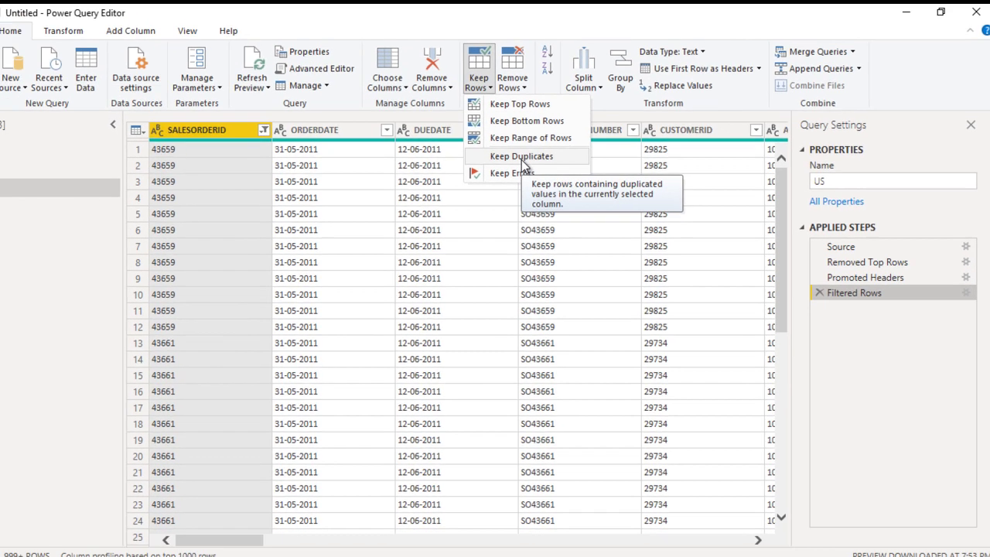
{"action": "left_click", "coordinate": [276, 283]}
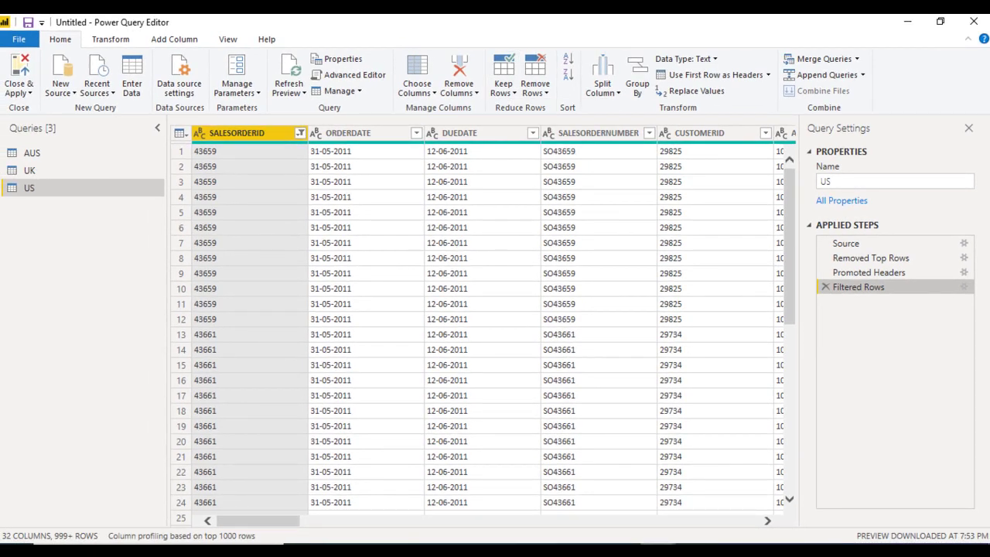